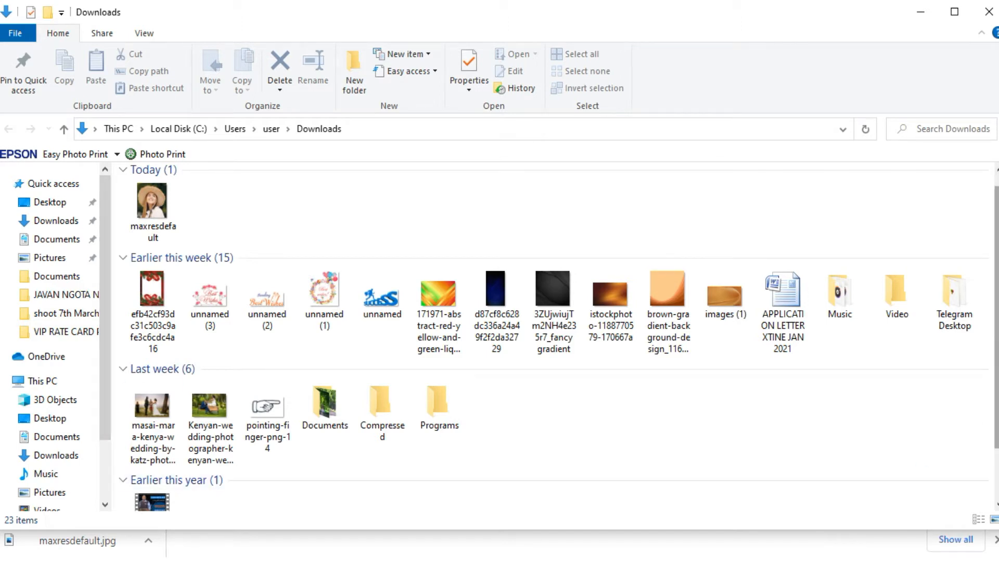
Look through the images and other files in the Downloads folder.
scroll(557, 336, down, 1)
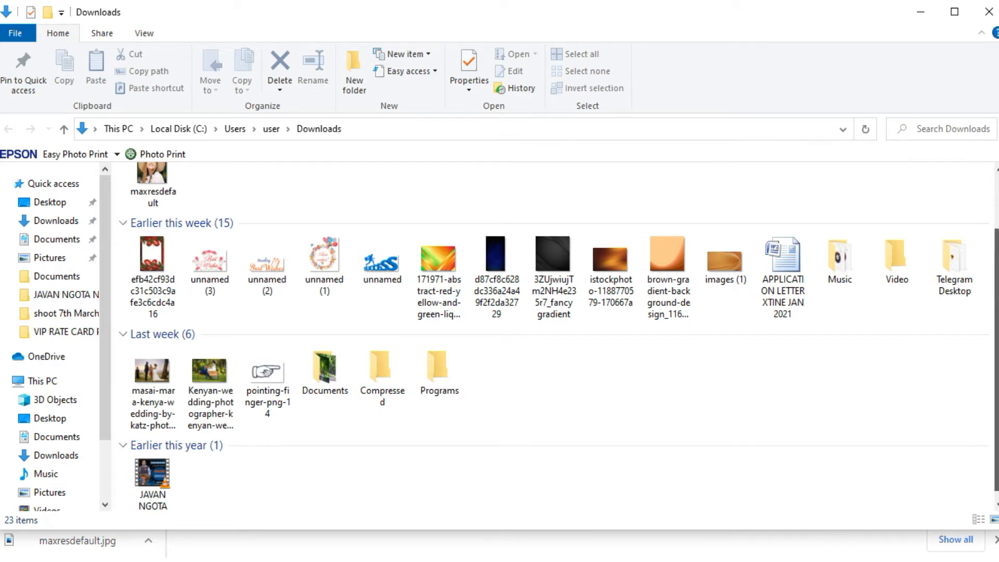
scroll(559, 335, down, 1)
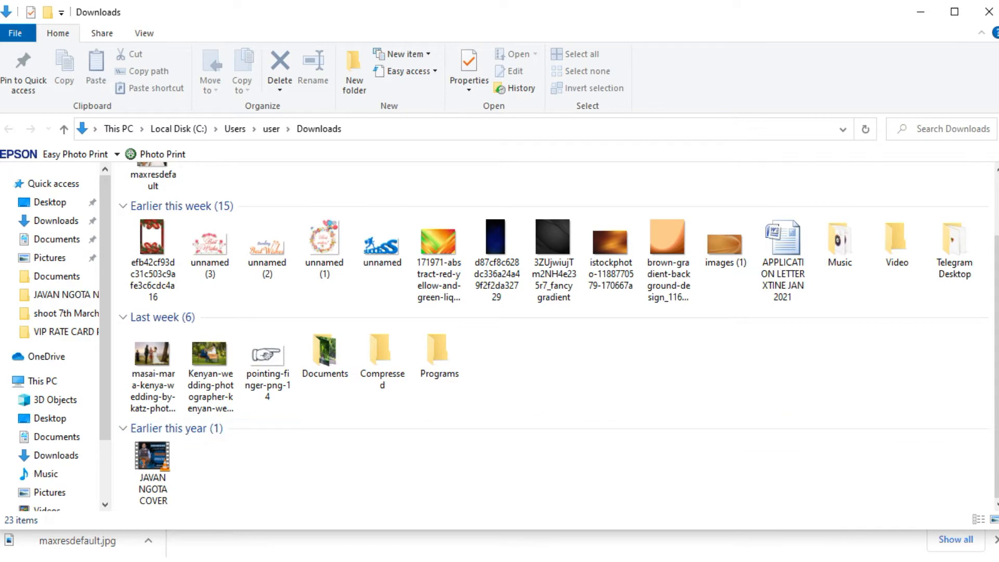
scroll(995, 294, up, 2)
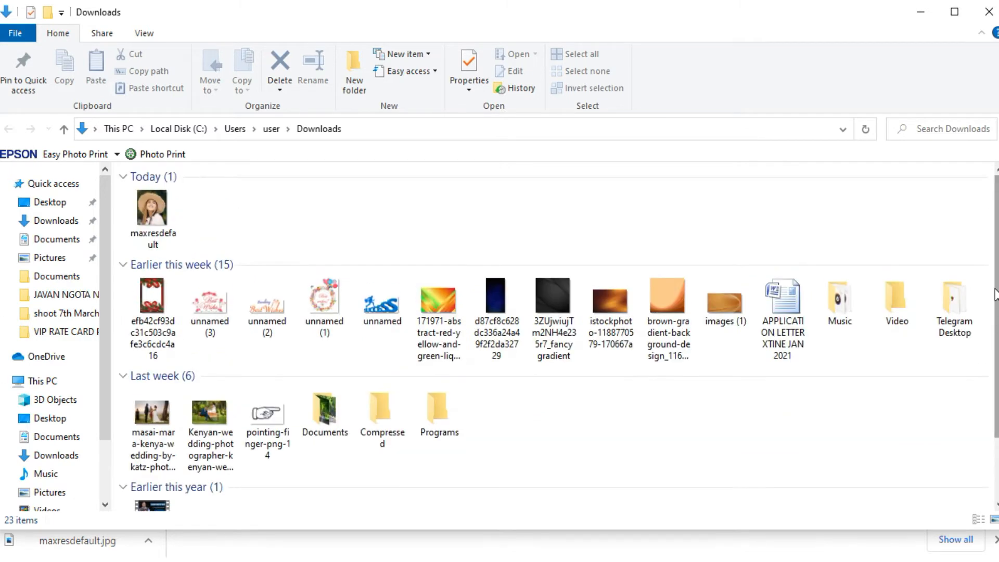
scroll(995, 294, down, 1)
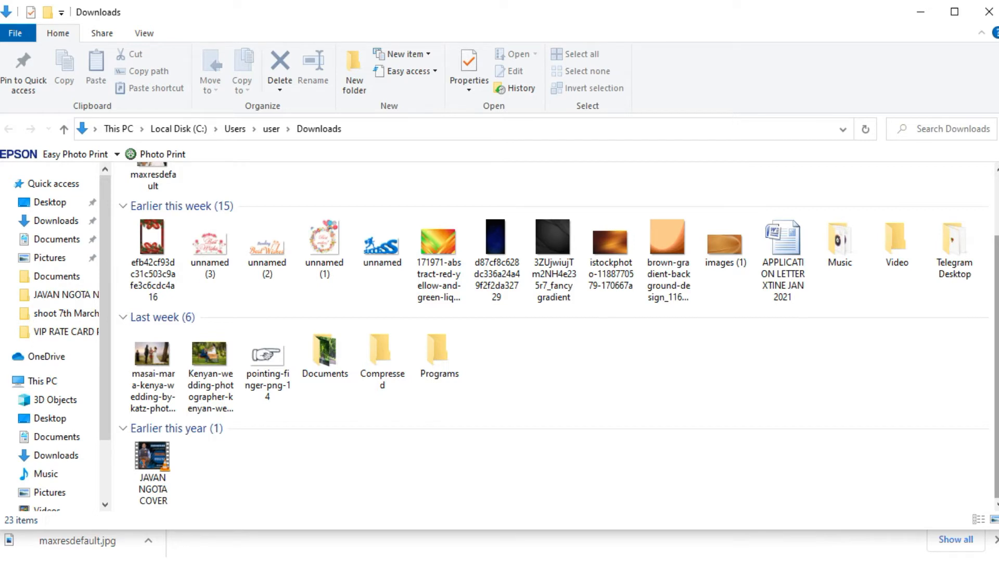
scroll(990, 312, up, 1)
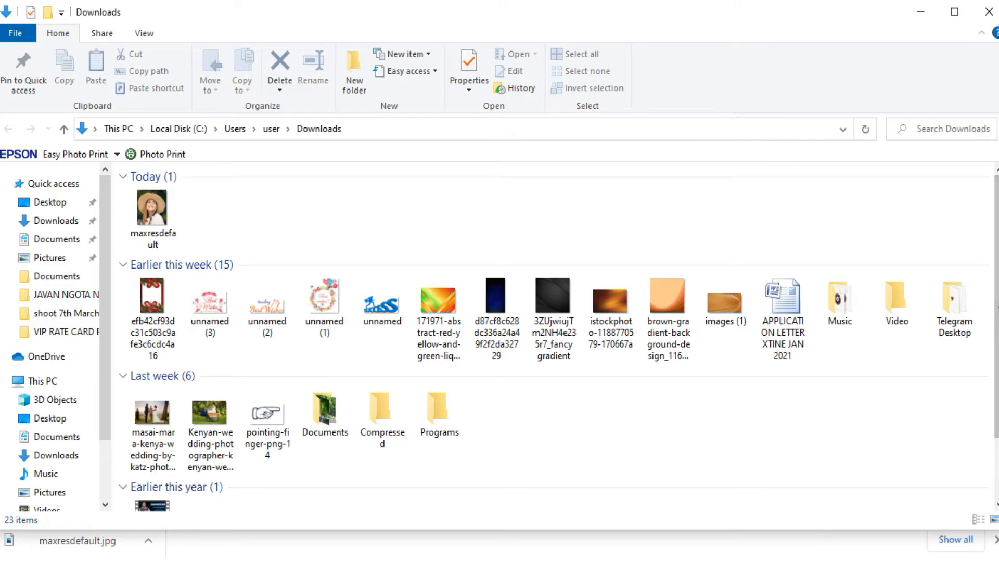
scroll(557, 338, down, 1)
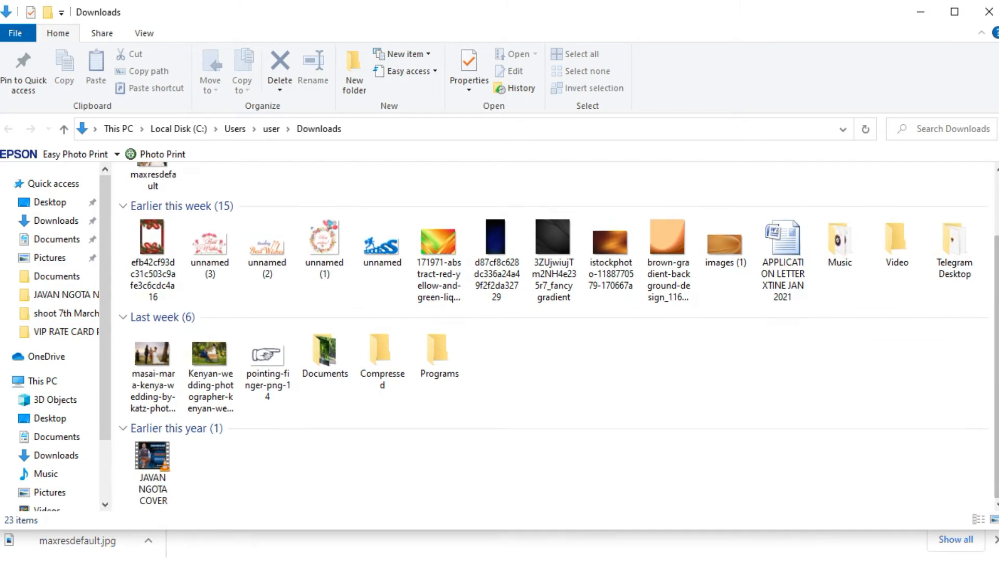
scroll(557, 338, up, 1)
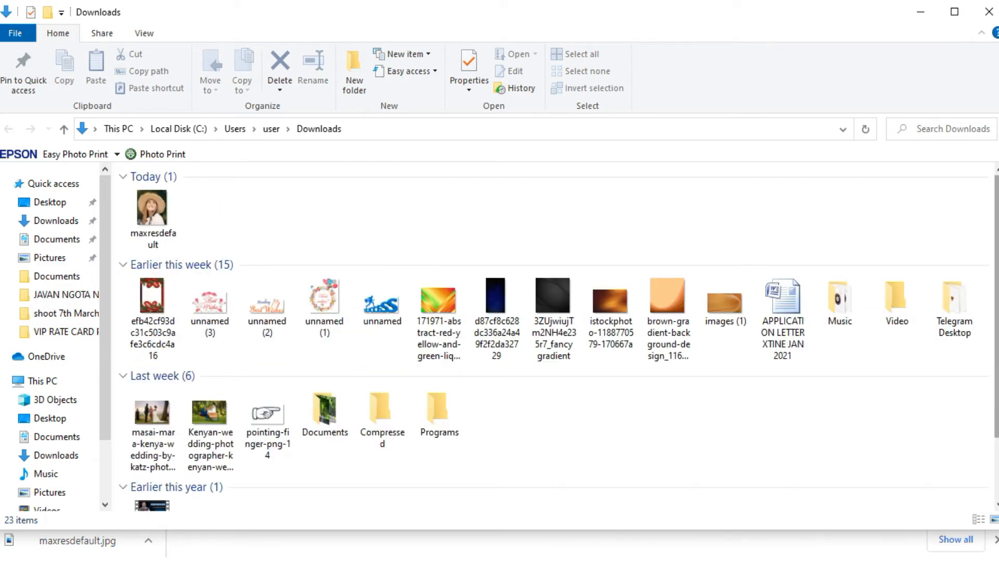
scroll(965, 368, down, 1)
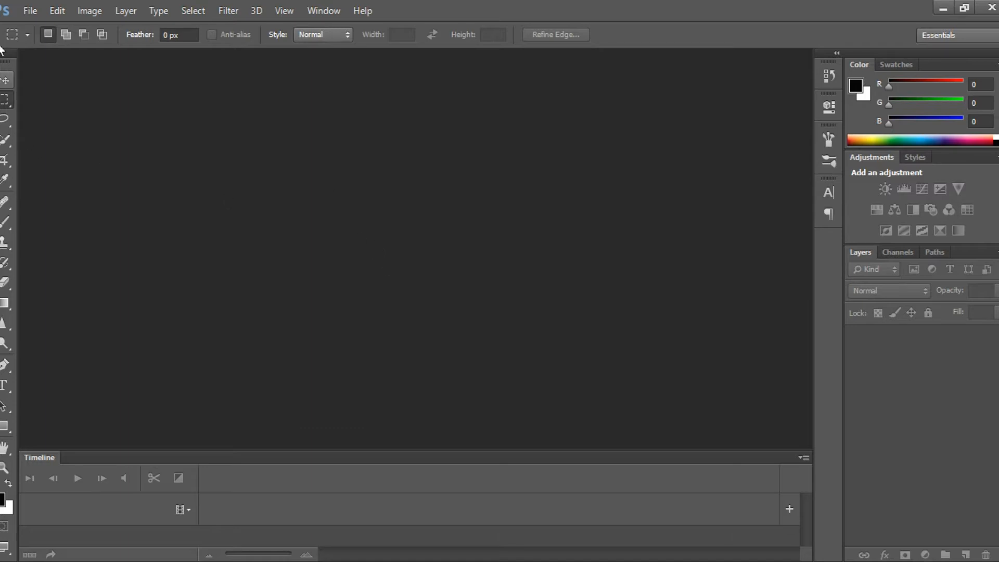
Create a new document with the International Paper preset at A4 size, in Photoshop.
click(26, 13)
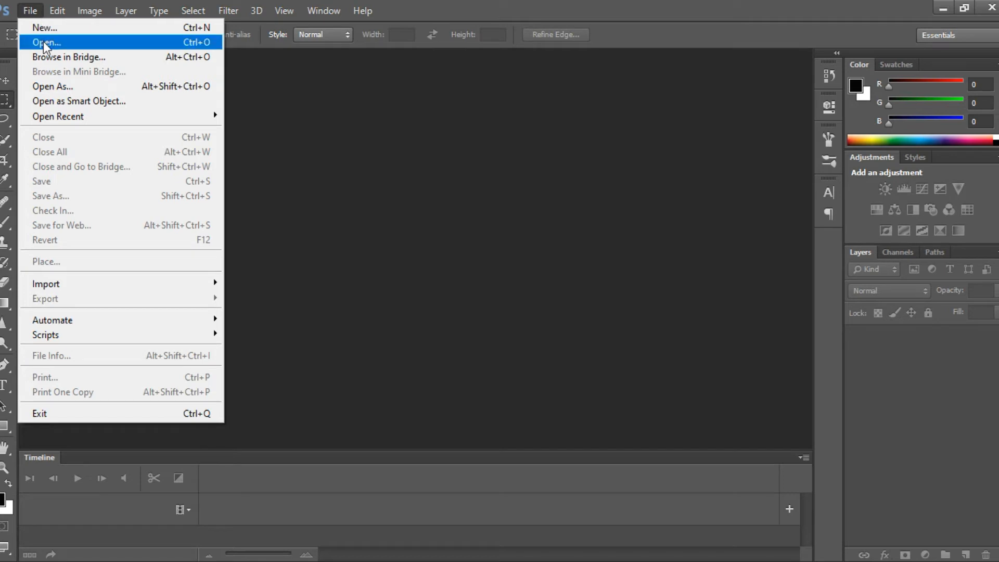
click(66, 29)
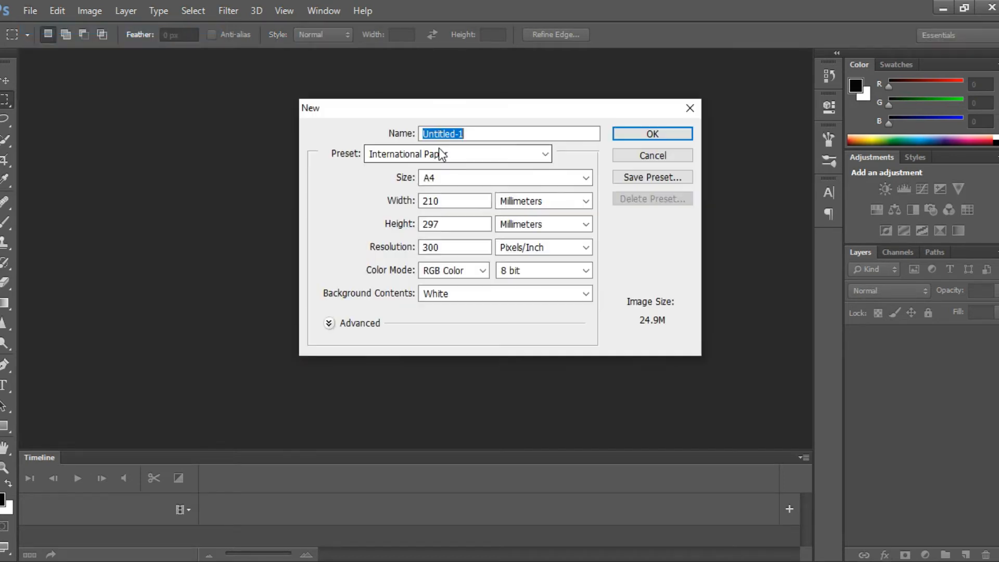
click(544, 153)
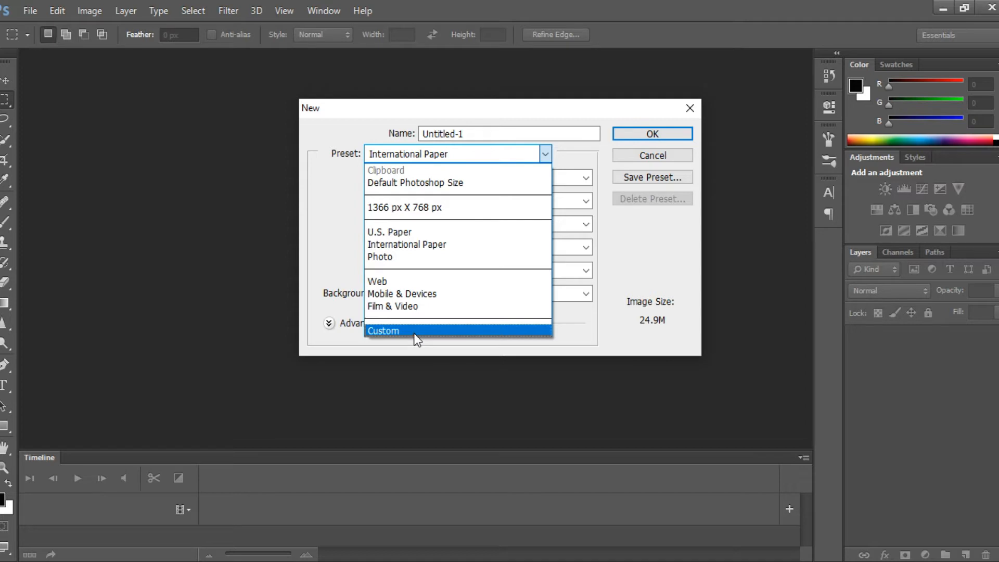
click(438, 244)
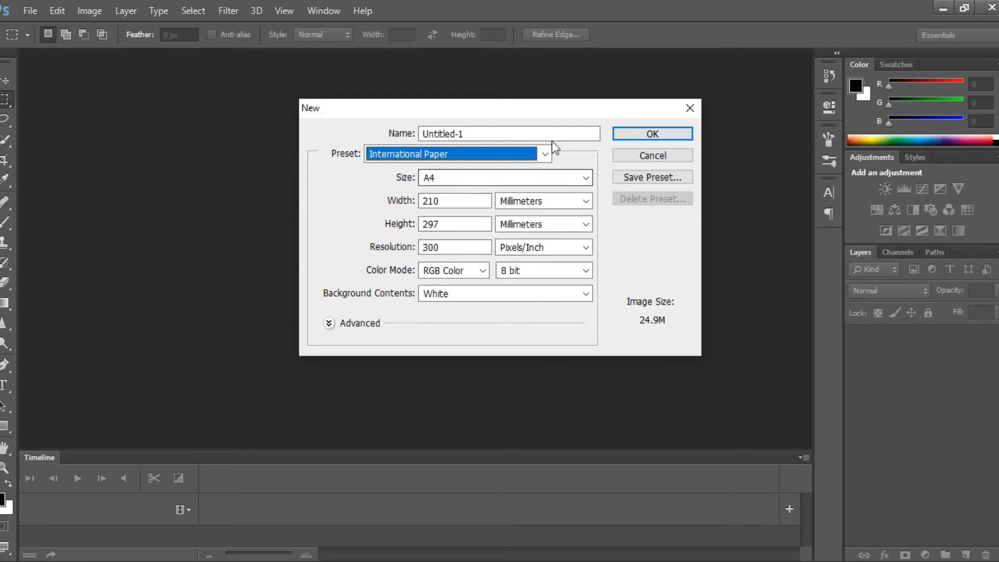
click(641, 138)
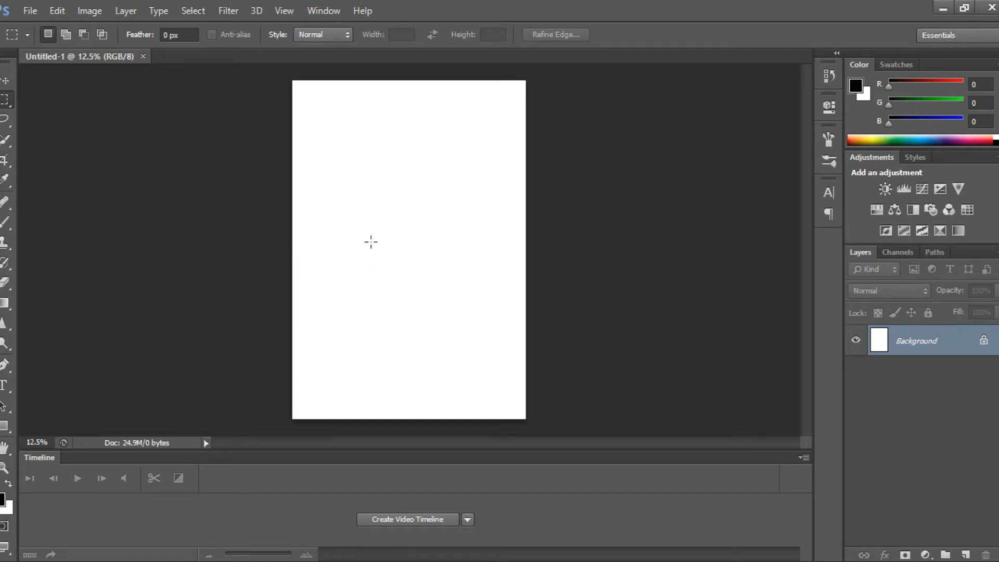
Place the maxresdefault image from Downloads into the document and move it slightly upward on the page.
click(29, 13)
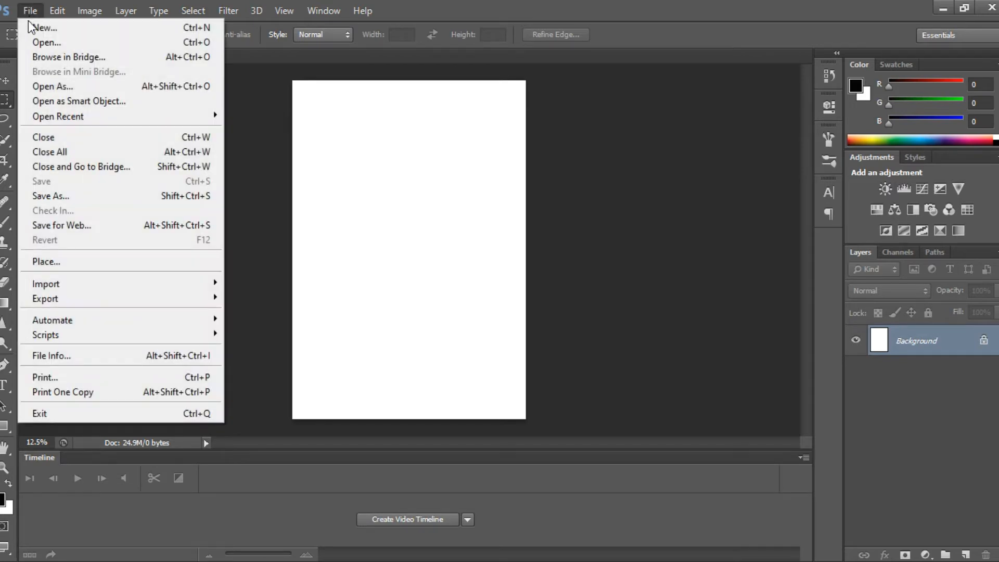
click(67, 266)
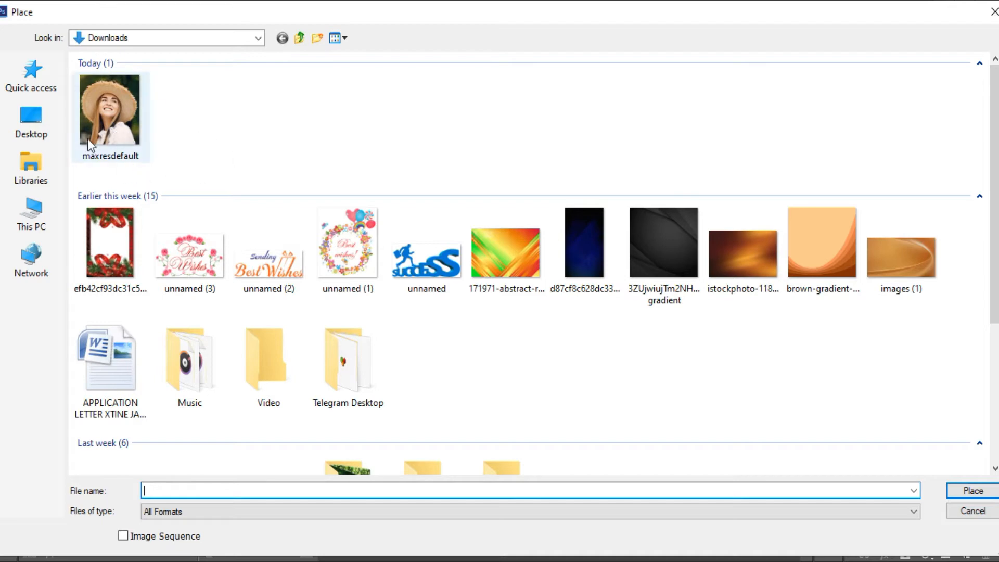
double_click(108, 111)
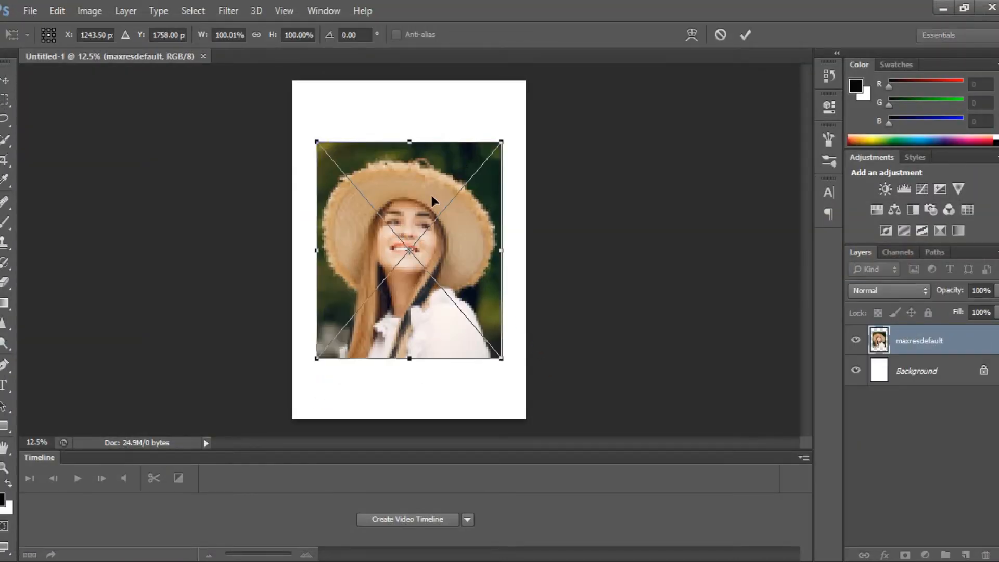
key(Return)
click(8, 80)
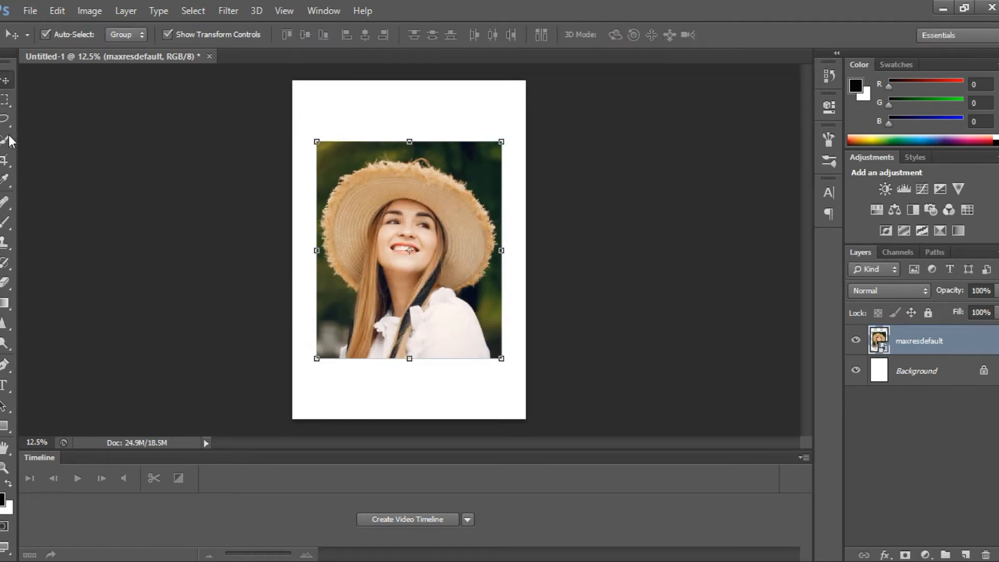
mouse_move(399, 158)
mouse_down()
mouse_move(395, 106)
mouse_move(397, 152)
mouse_up()
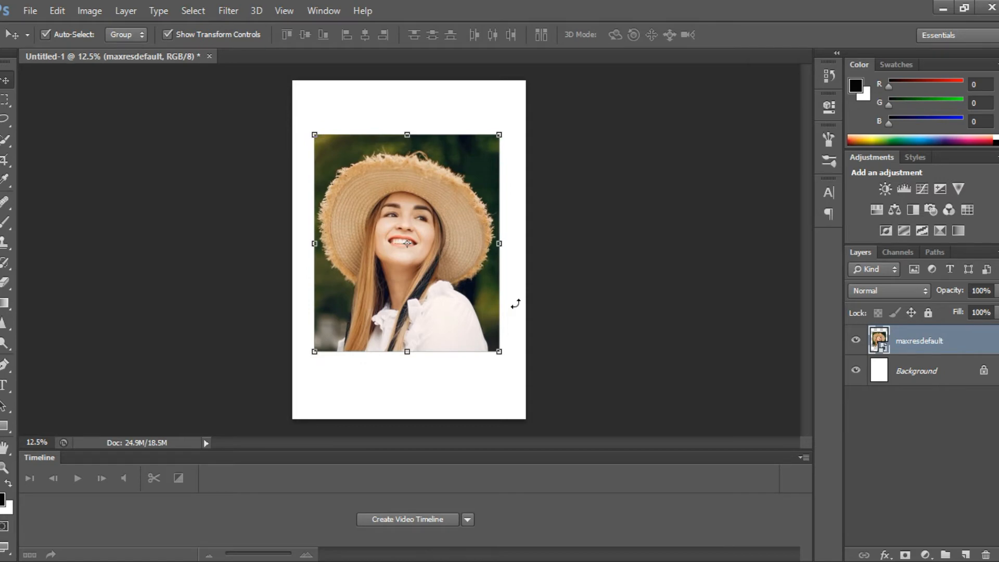
Outline the photo's upper-left background along the hat brim with the Magnetic Lasso and try to delete it.
key(ctrl+plus)
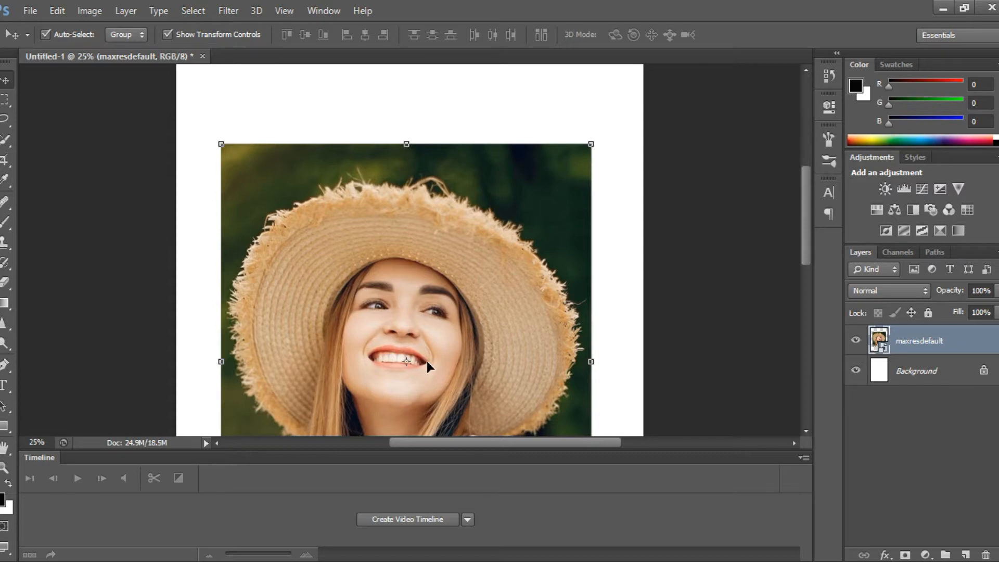
scroll(458, 275, down, 3)
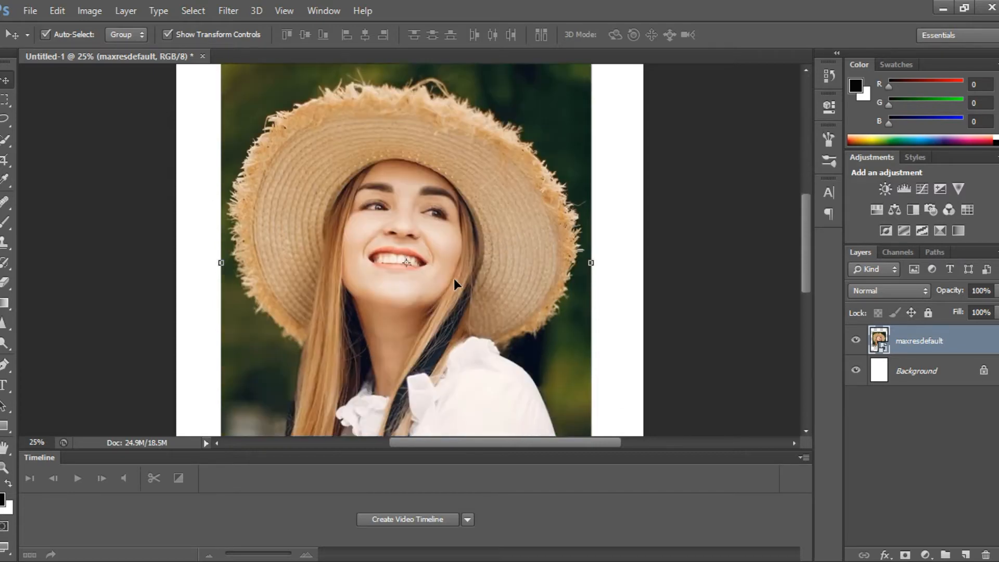
scroll(328, 302, up, 3)
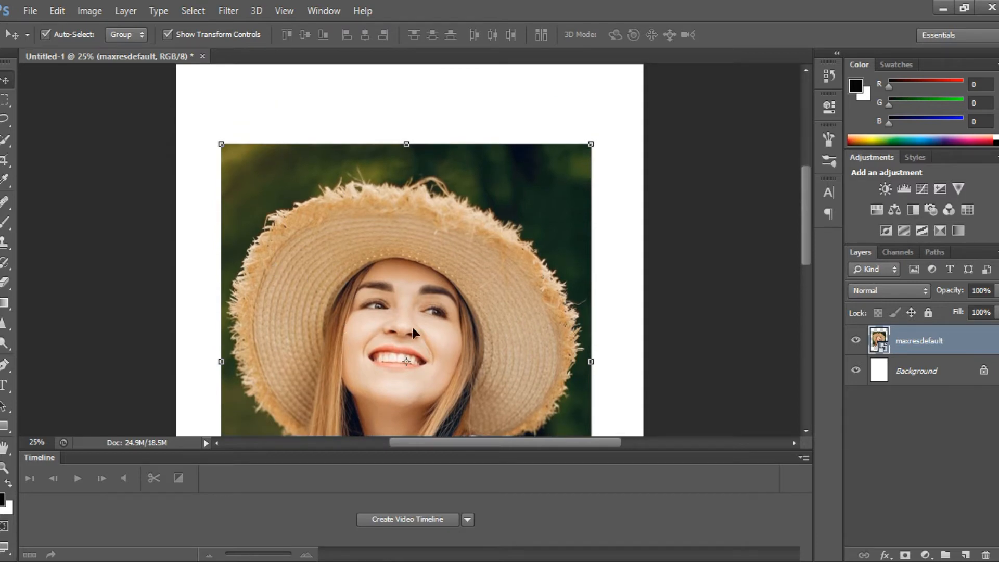
scroll(316, 240, down, 2)
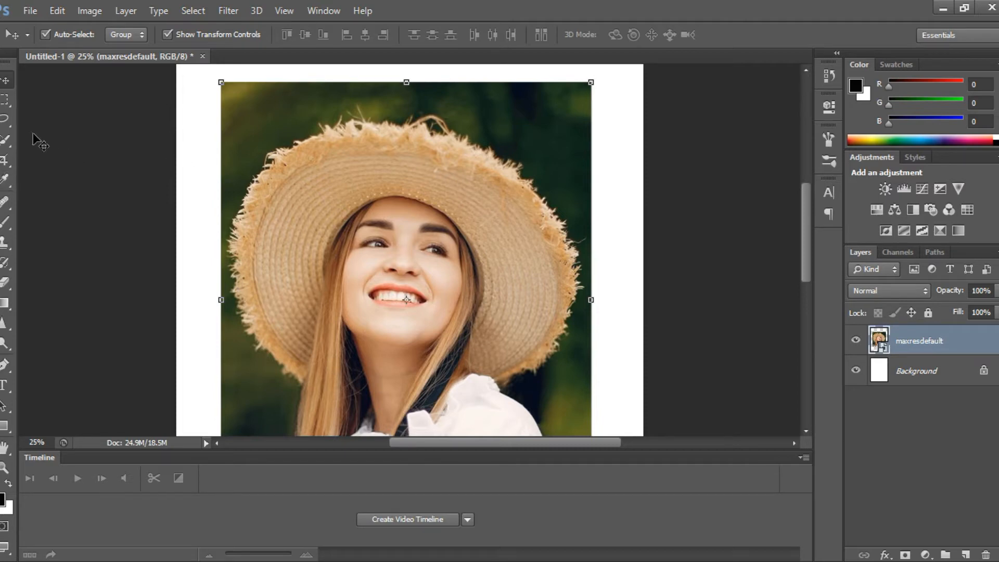
click(2, 122)
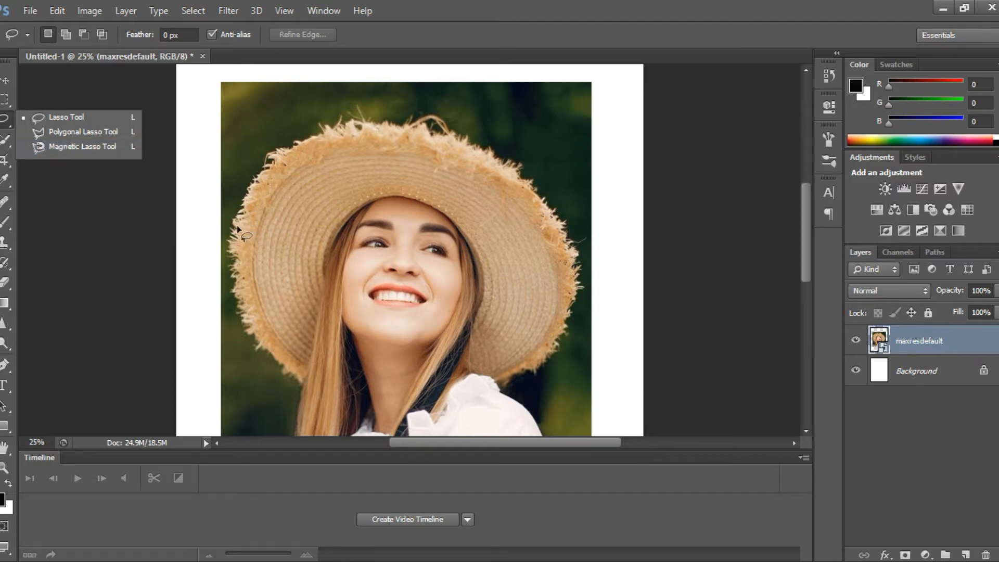
click(78, 147)
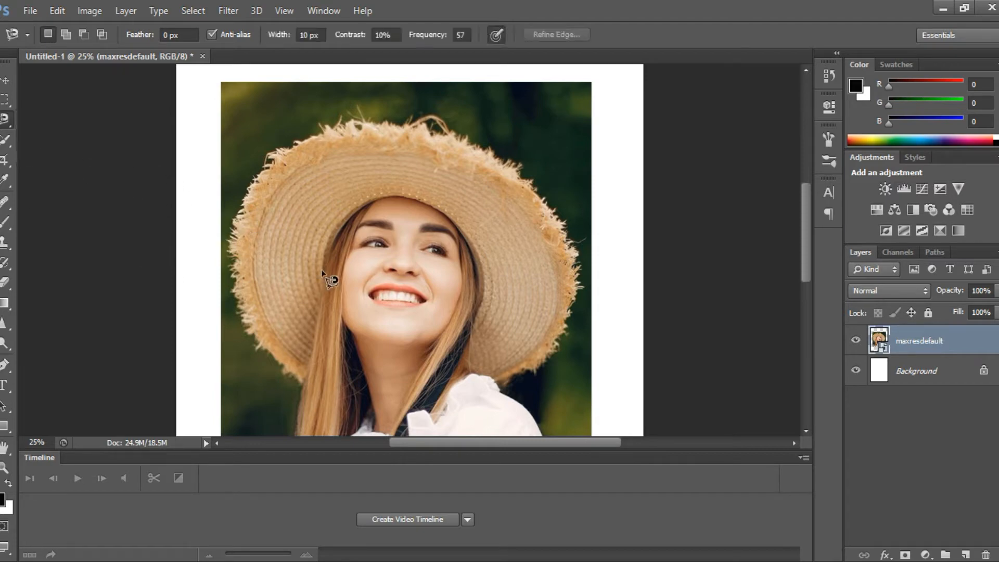
click(232, 219)
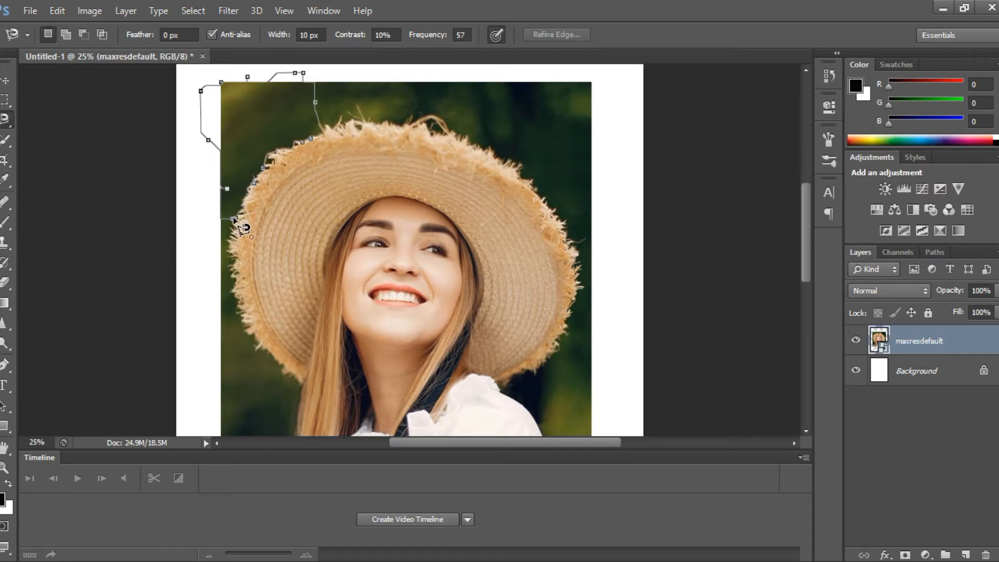
click(224, 234)
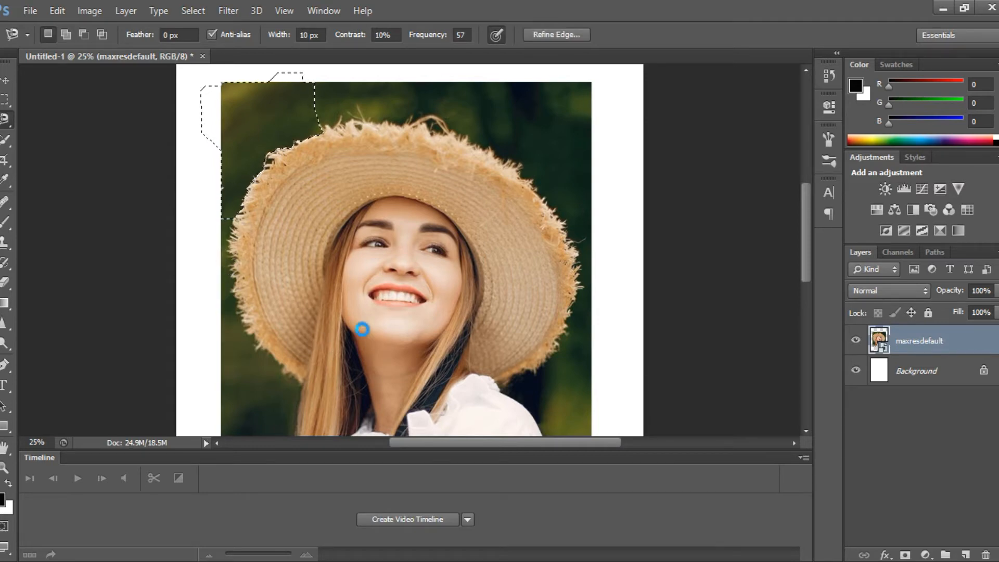
key(Delete)
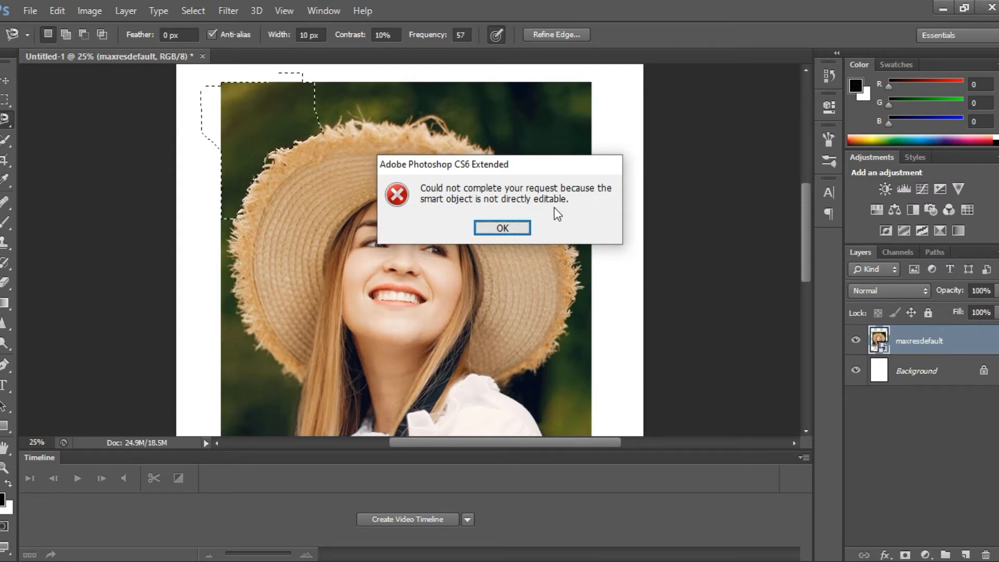
click(513, 230)
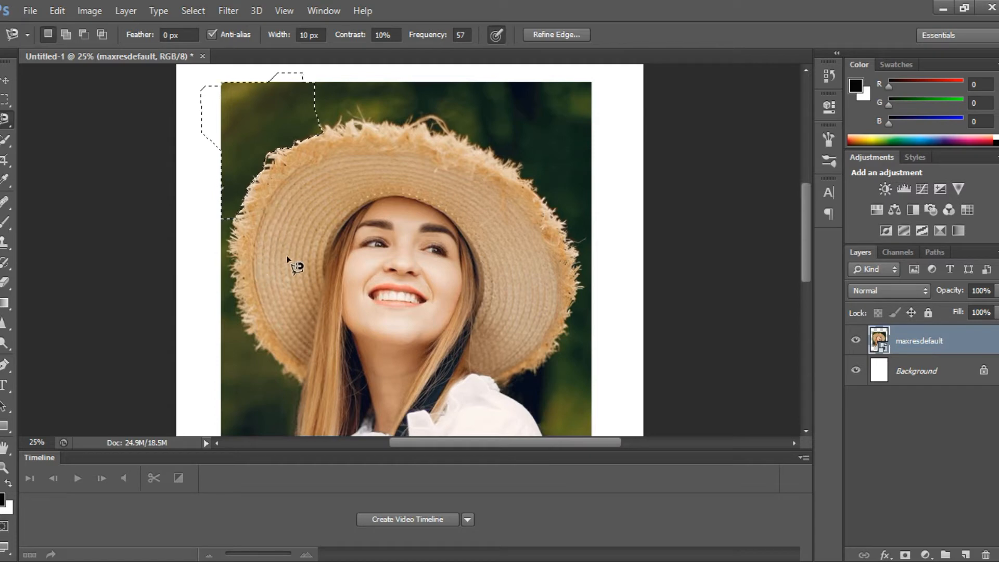
Rasterize the maxresdefault layer and delete the selected background area beside the hat, clearing the selection.
right_click(921, 340)
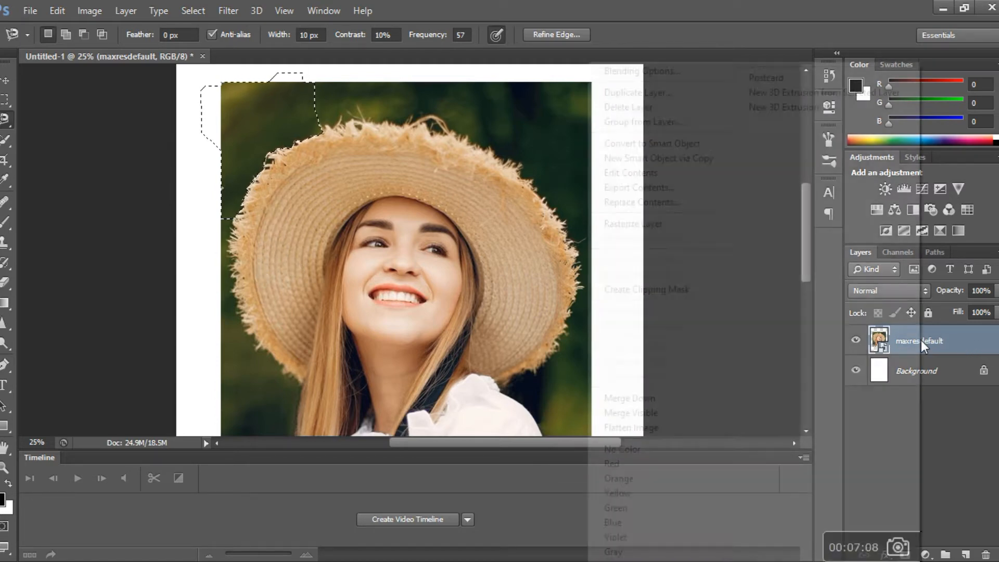
click(647, 226)
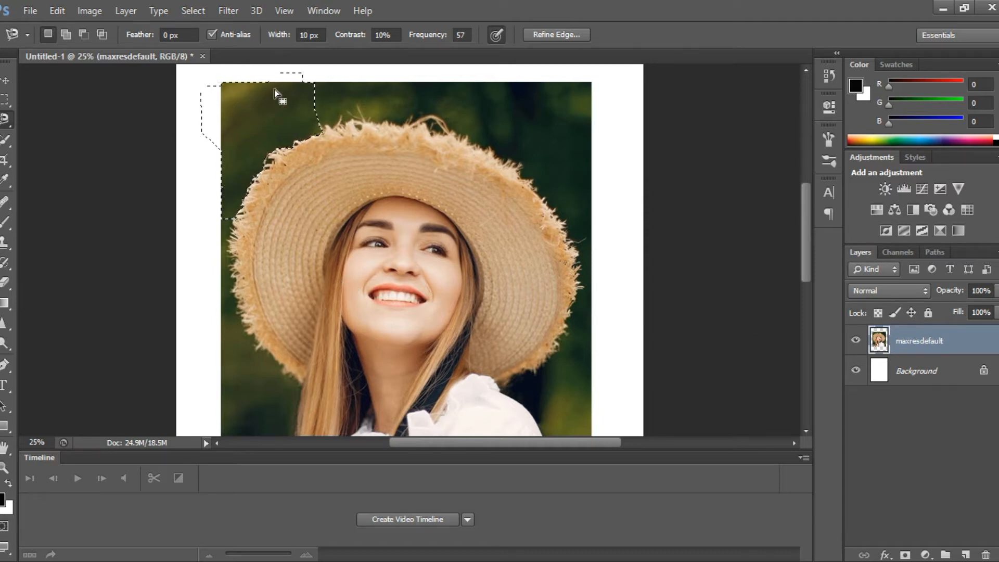
right_click(908, 351)
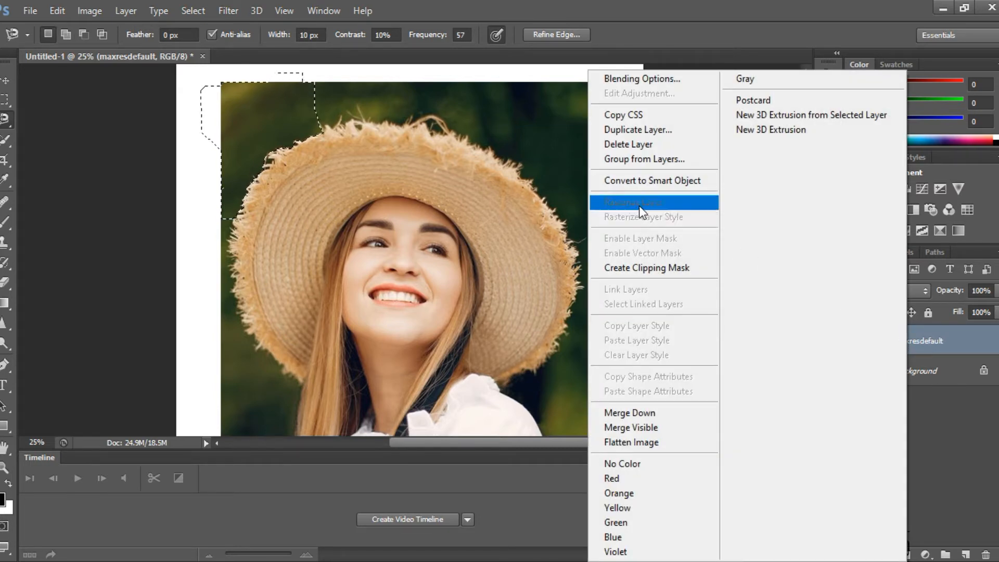
click(243, 192)
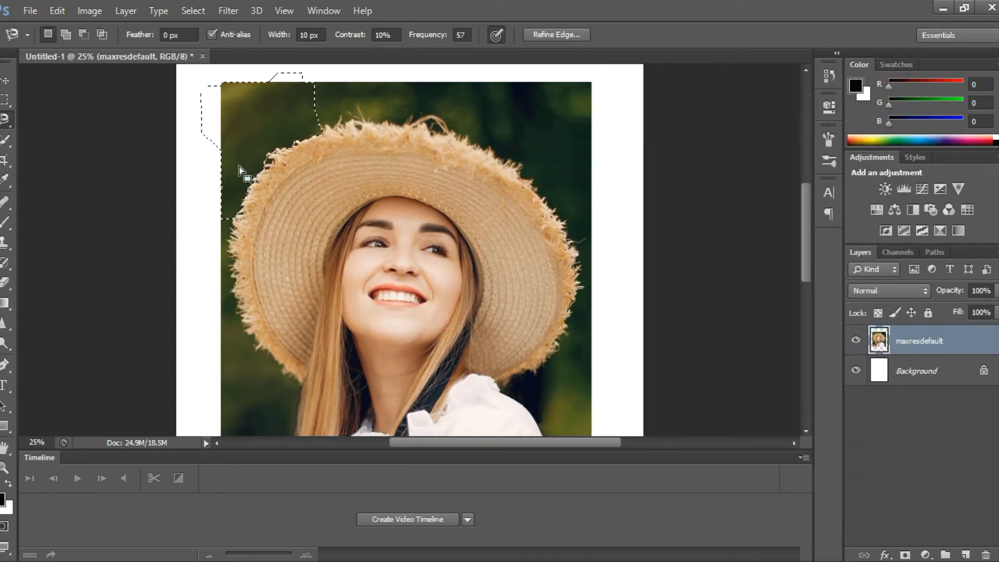
key(Delete)
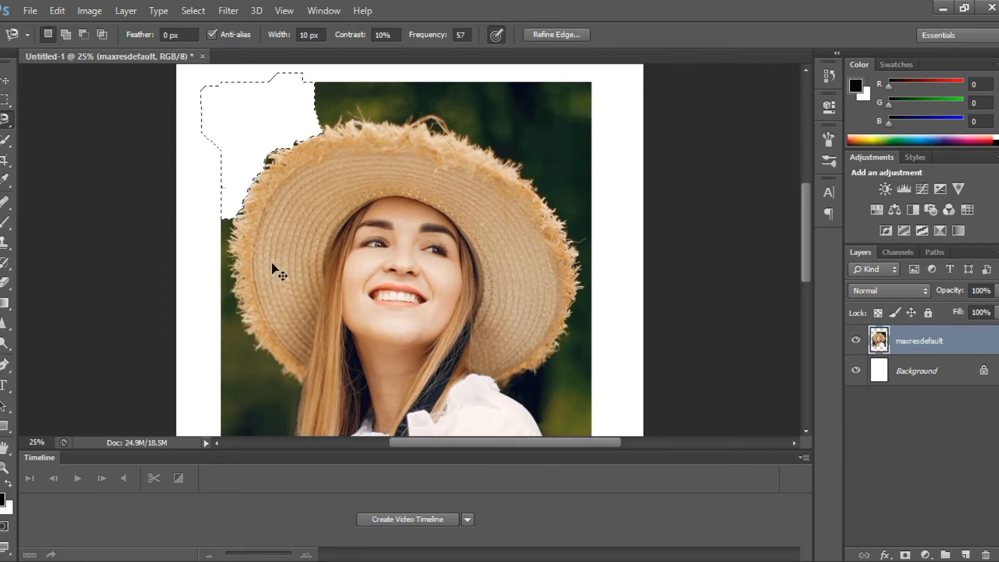
key(ctrl+d)
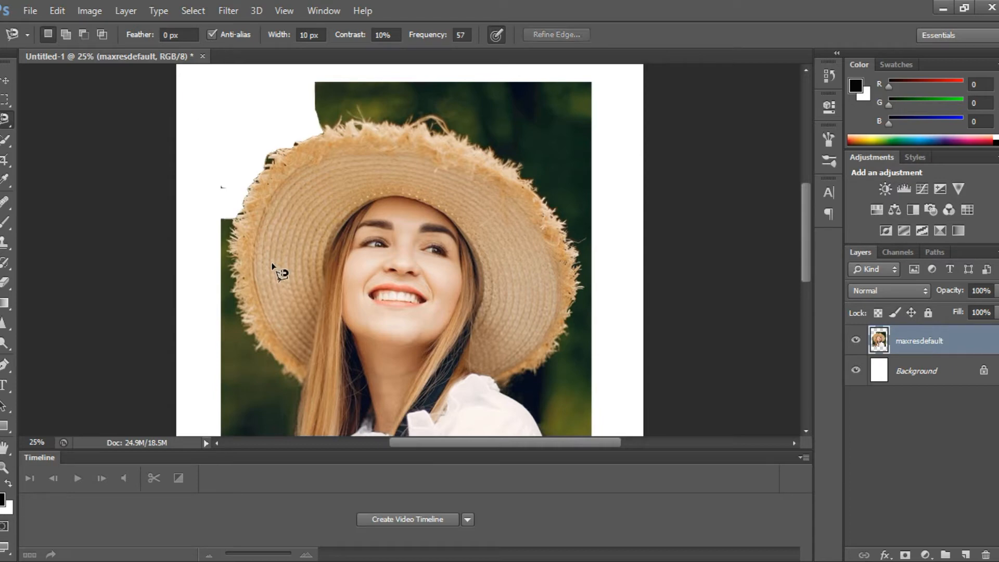
Outline the background above and to the right of the hat and shoulder with the Magnetic Lasso and delete it.
click(322, 130)
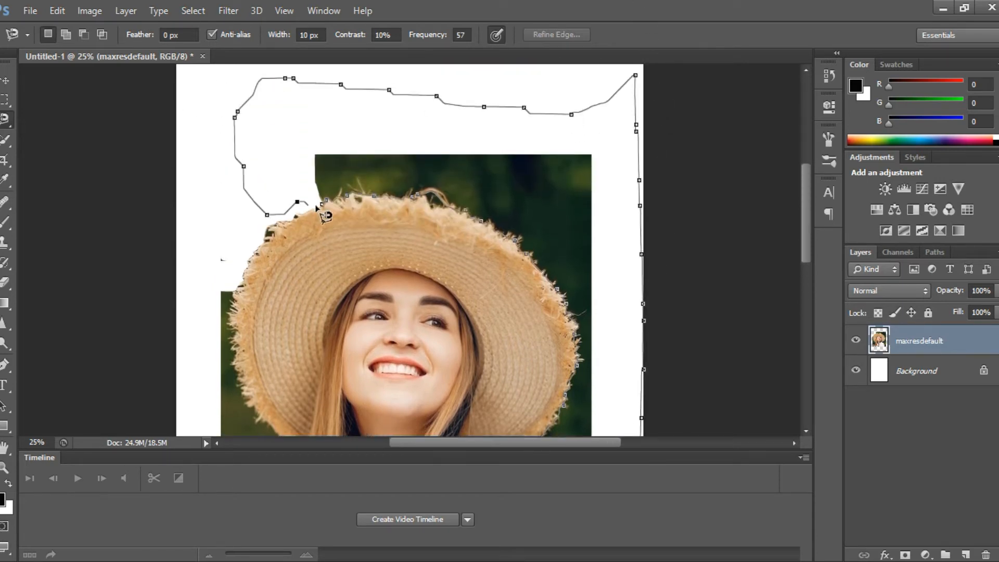
click(322, 203)
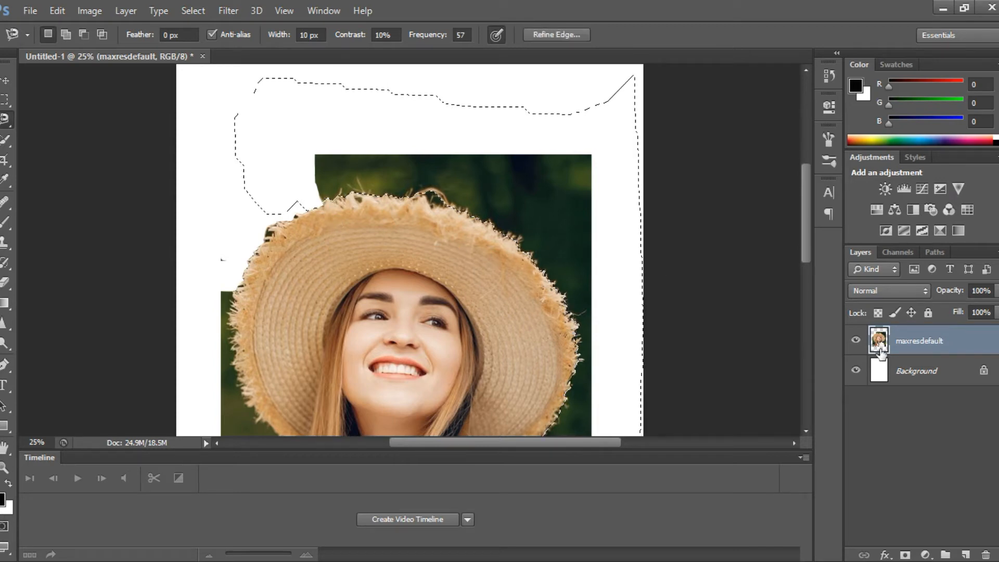
key(Delete)
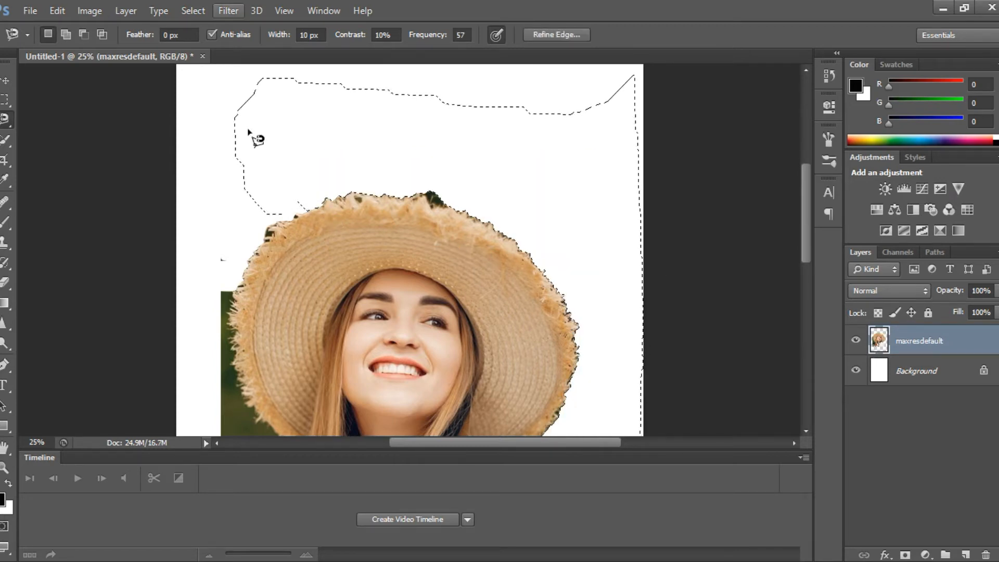
Outline the remaining background left of the hat and hair with the Magnetic Lasso, delete it and clear the selection.
scroll(357, 334, down, 5)
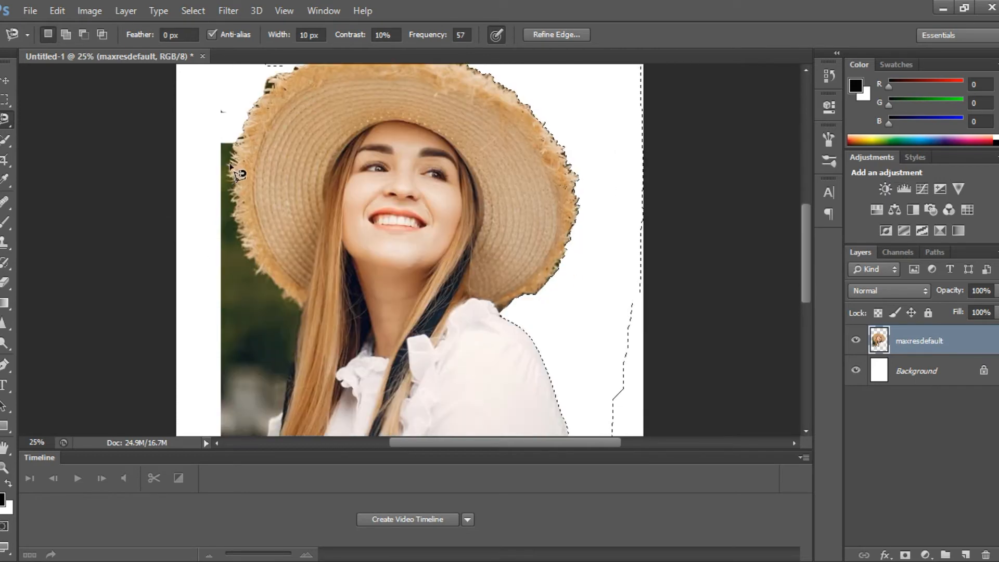
click(240, 136)
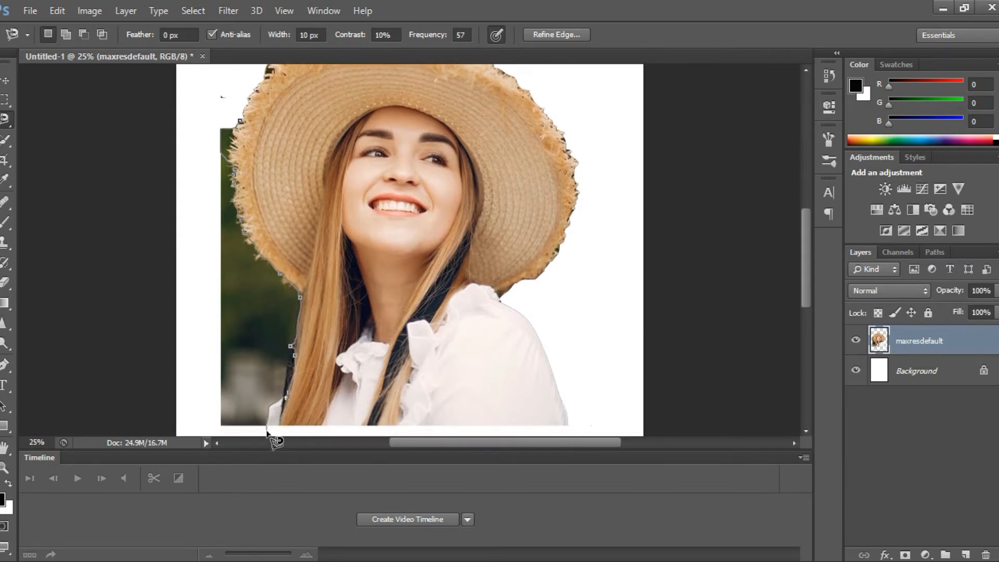
click(267, 431)
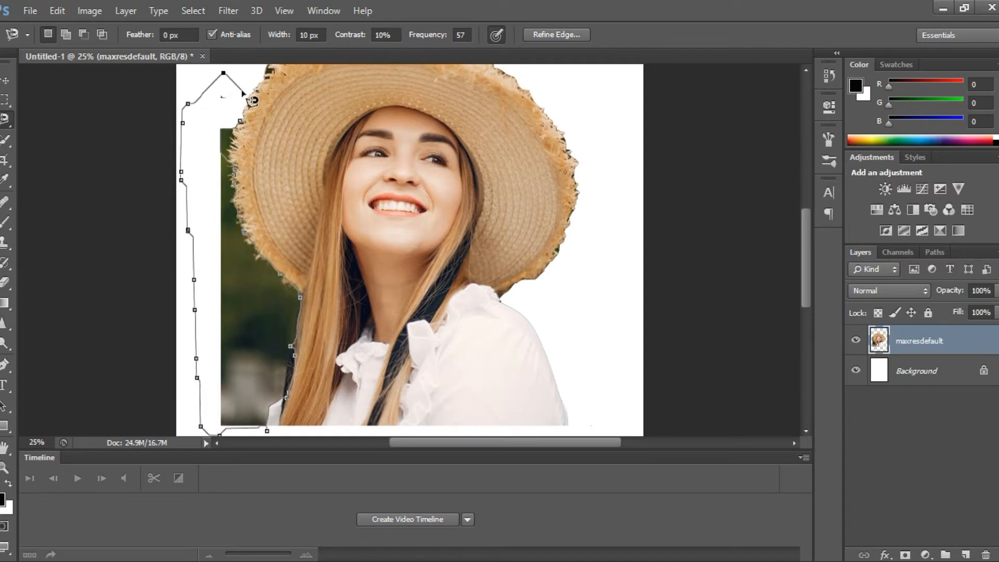
click(249, 136)
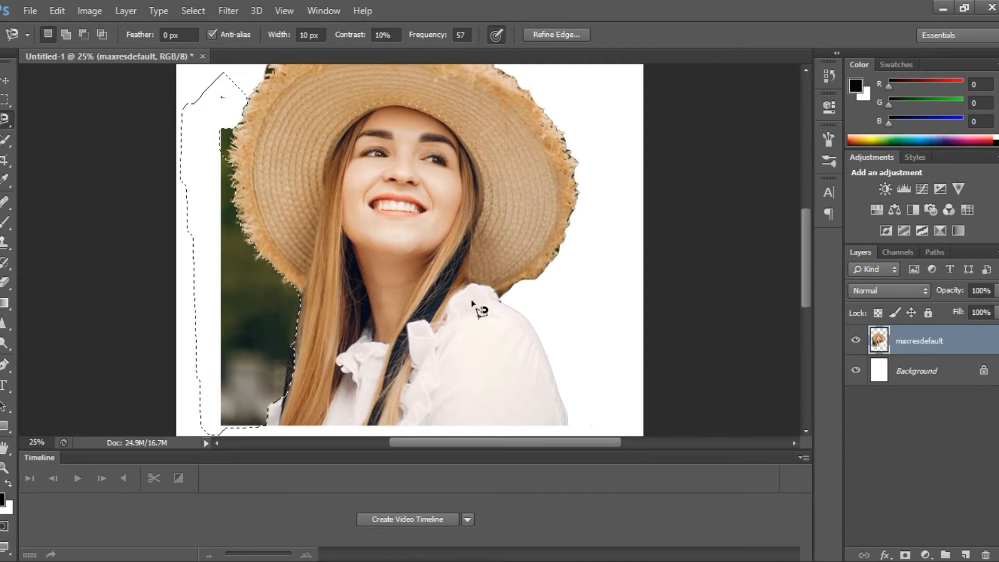
key(Delete)
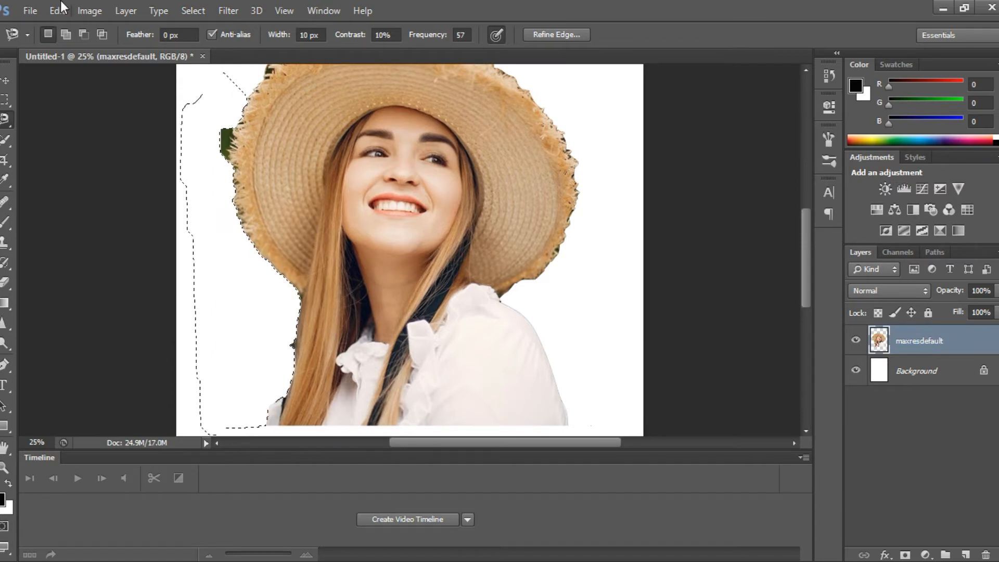
scroll(309, 289, up, 5)
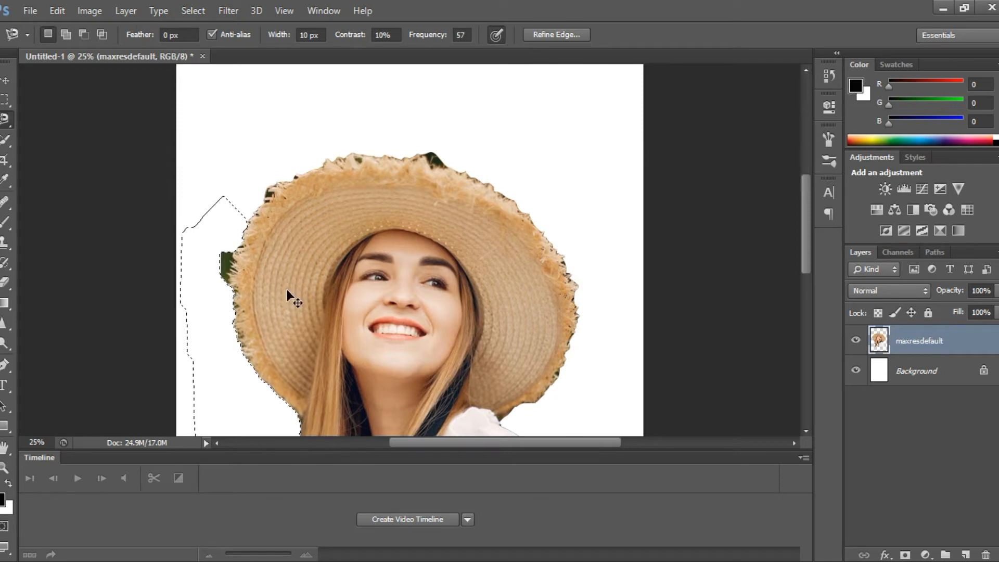
key(ctrl+d)
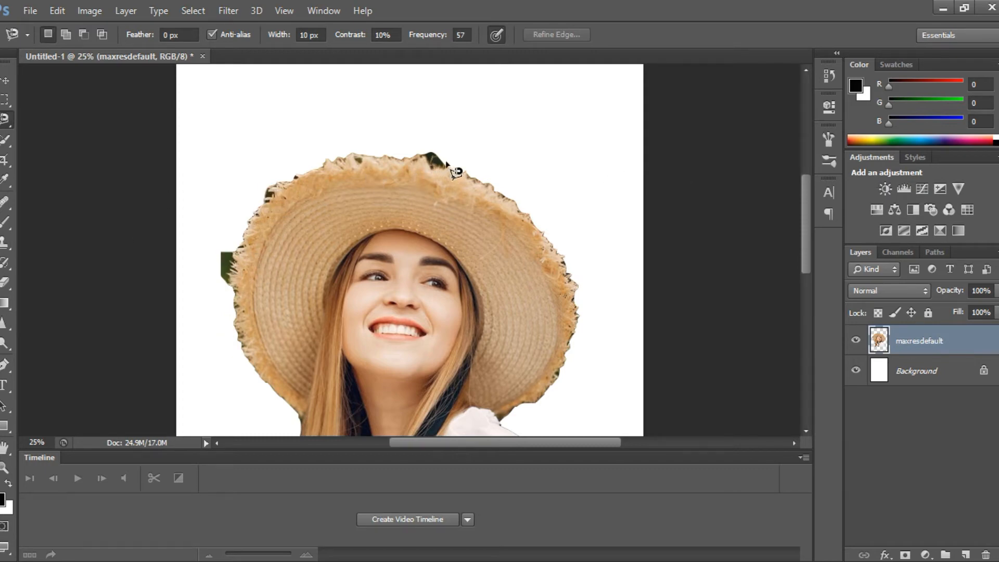
Select the Eraser Tool with a soft round brush and set its size to 70 px.
scroll(566, 348, down, 5)
scroll(564, 350, up, 4)
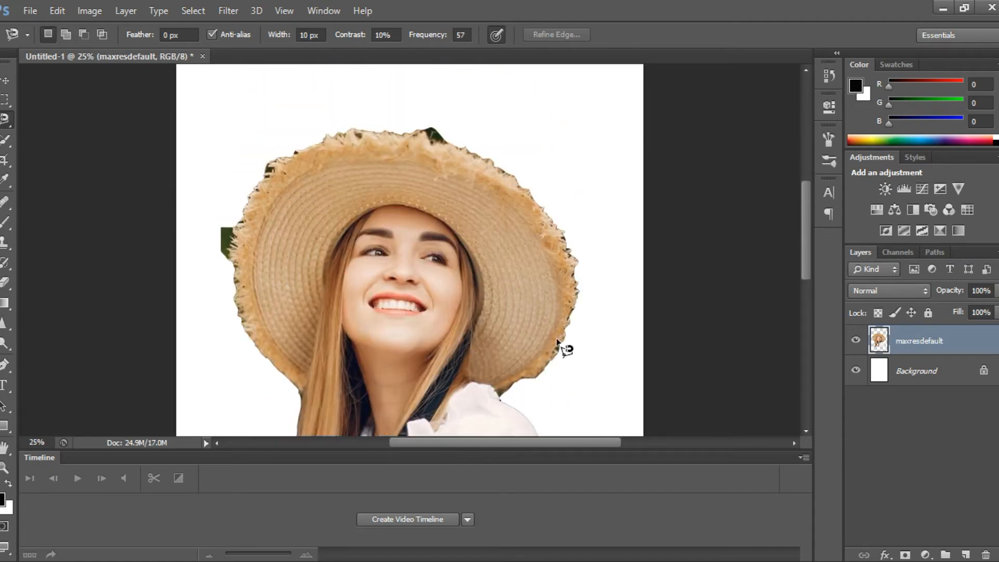
click(8, 282)
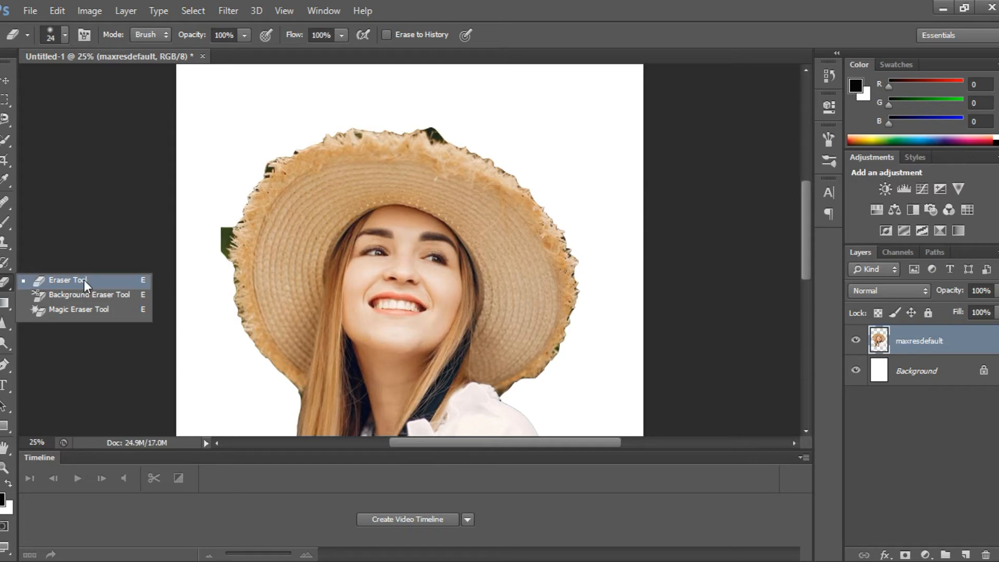
click(83, 280)
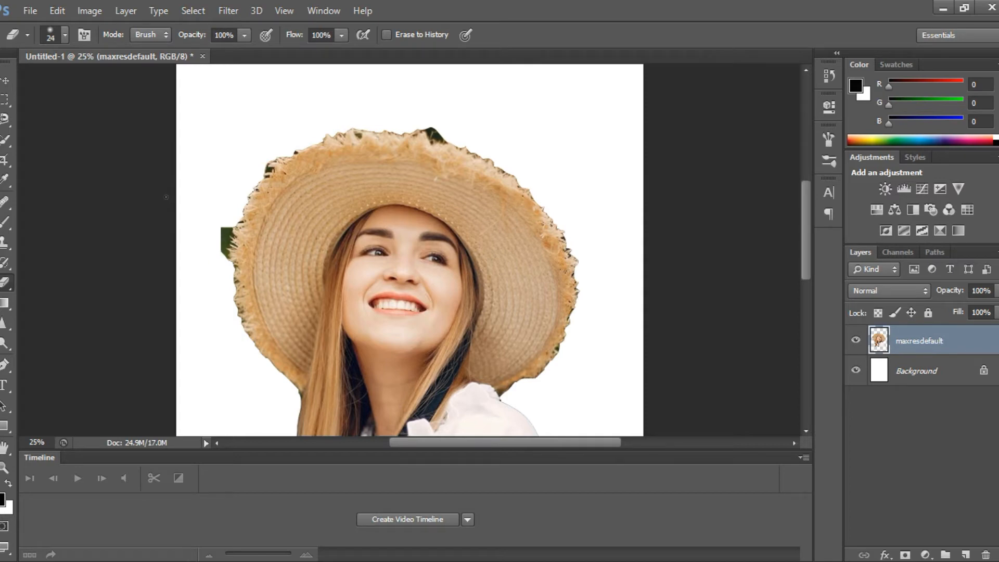
click(64, 35)
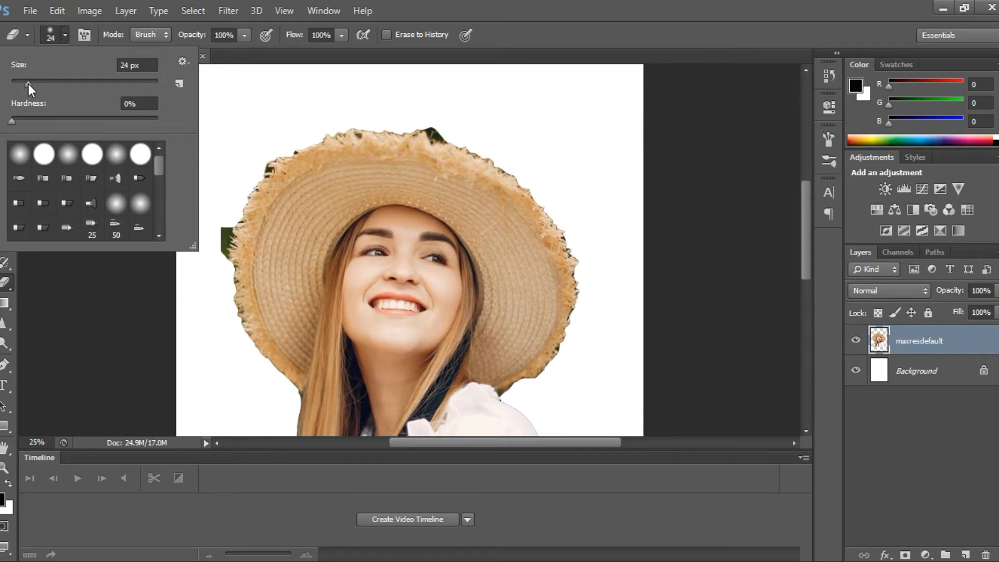
drag(28, 83, 62, 91)
click(72, 158)
Erase the green patch left of the hat and the dark background remnants all along the frayed brim.
click(228, 224)
mouse_move(228, 225)
mouse_down()
mouse_move(224, 262)
mouse_move(227, 225)
mouse_move(220, 237)
mouse_up()
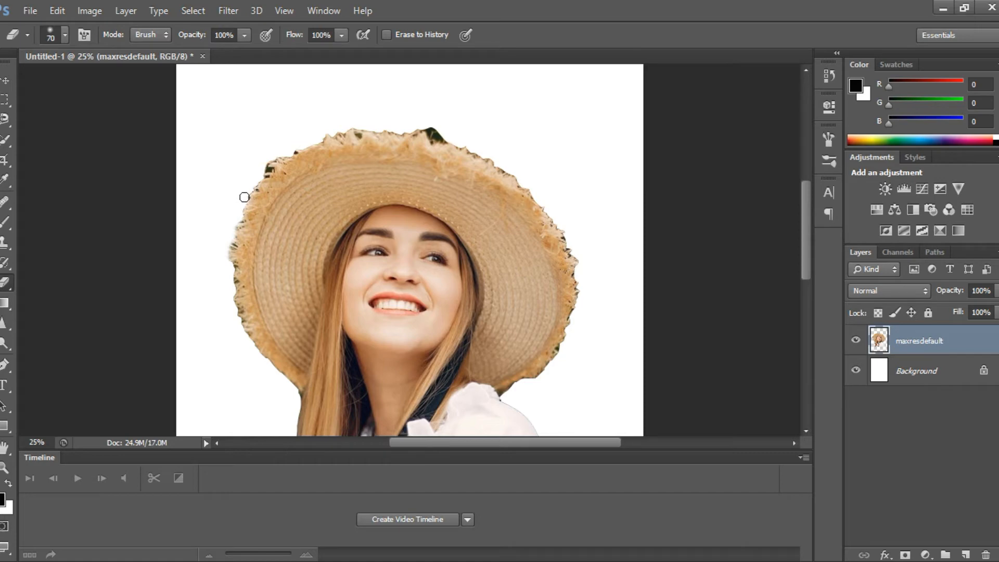
mouse_move(250, 190)
mouse_down()
mouse_move(269, 161)
mouse_move(307, 145)
mouse_up()
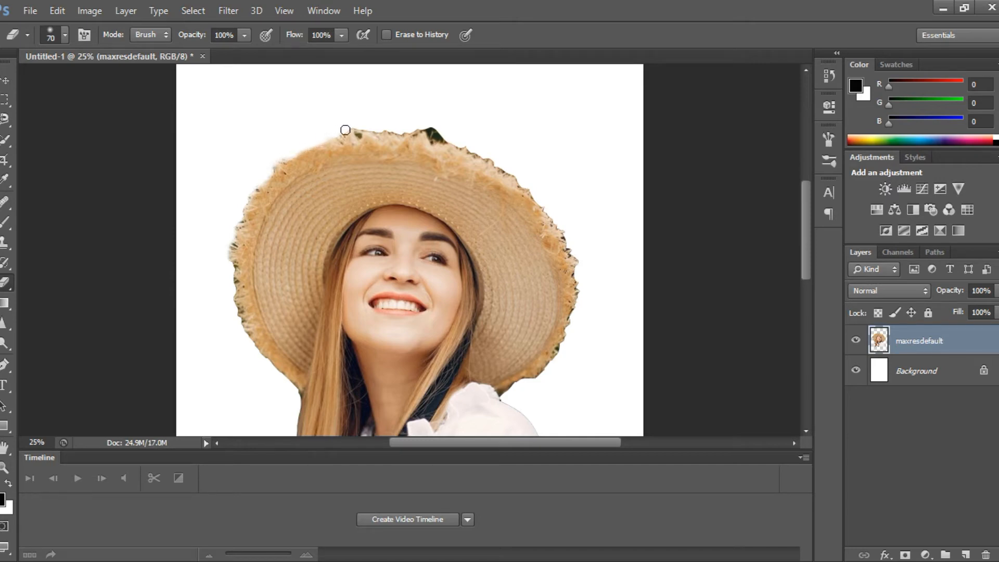
drag(346, 130, 368, 128)
mouse_move(427, 126)
mouse_down()
mouse_move(441, 136)
mouse_move(433, 123)
mouse_up()
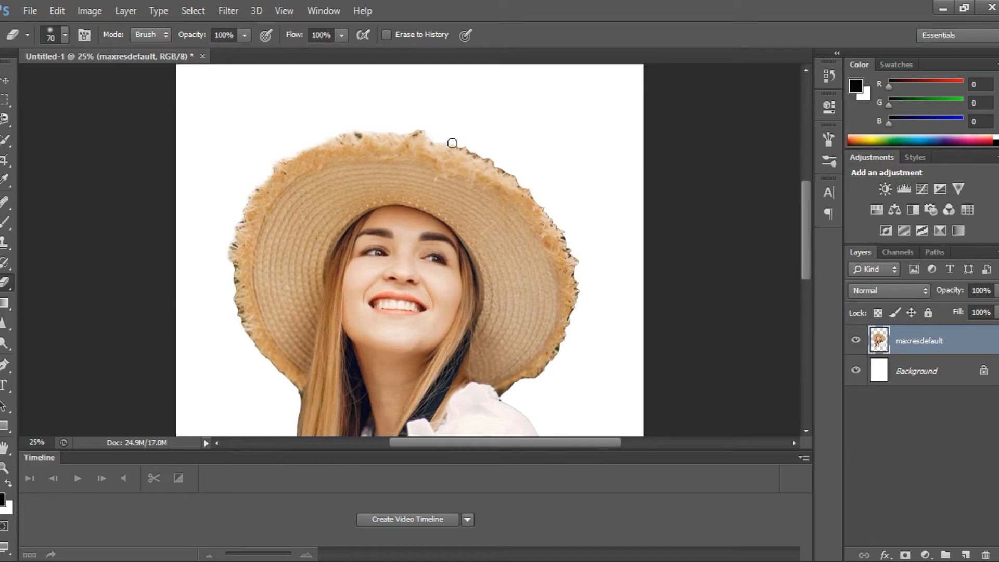
drag(467, 146, 479, 151)
drag(494, 156, 508, 168)
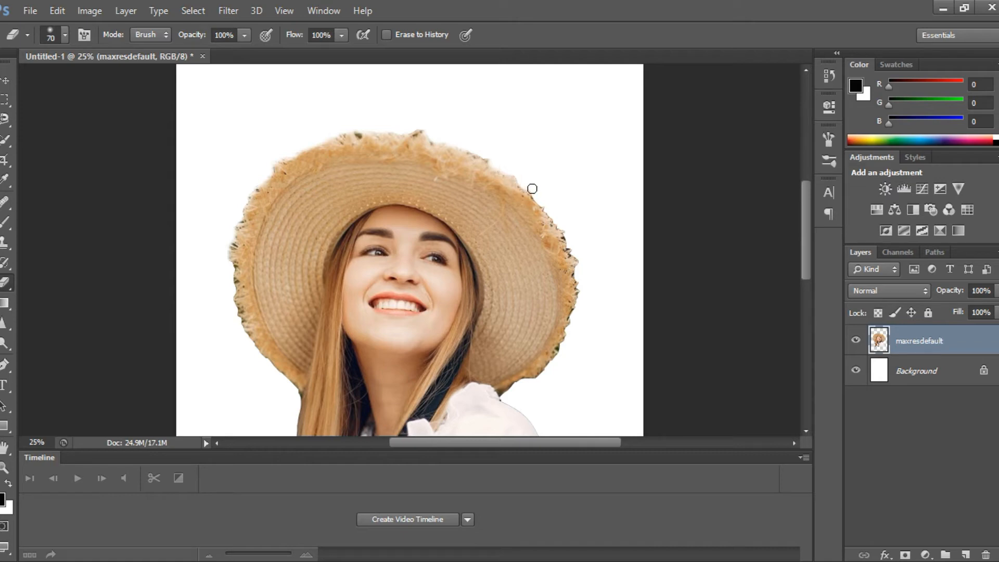
mouse_move(533, 195)
mouse_down()
mouse_move(579, 249)
mouse_move(567, 250)
mouse_move(578, 254)
mouse_move(578, 306)
mouse_move(548, 369)
mouse_move(509, 389)
mouse_move(516, 399)
mouse_move(569, 335)
mouse_move(578, 273)
mouse_move(532, 191)
mouse_move(557, 227)
mouse_move(515, 174)
mouse_move(471, 149)
mouse_move(409, 127)
mouse_move(309, 139)
mouse_move(246, 192)
mouse_move(228, 260)
mouse_up()
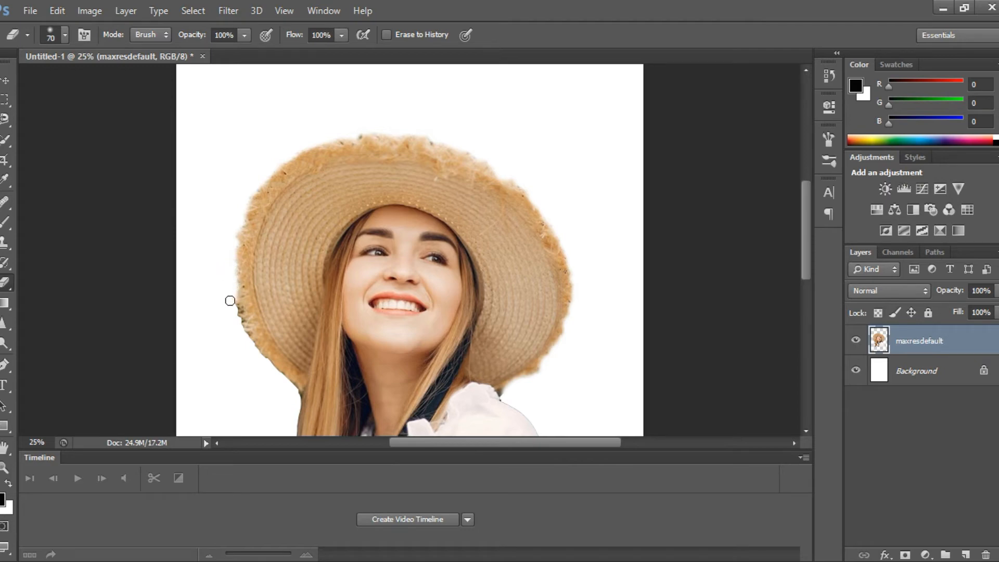
mouse_move(230, 300)
mouse_down()
mouse_move(255, 356)
mouse_move(296, 391)
mouse_move(291, 402)
mouse_move(275, 374)
mouse_up()
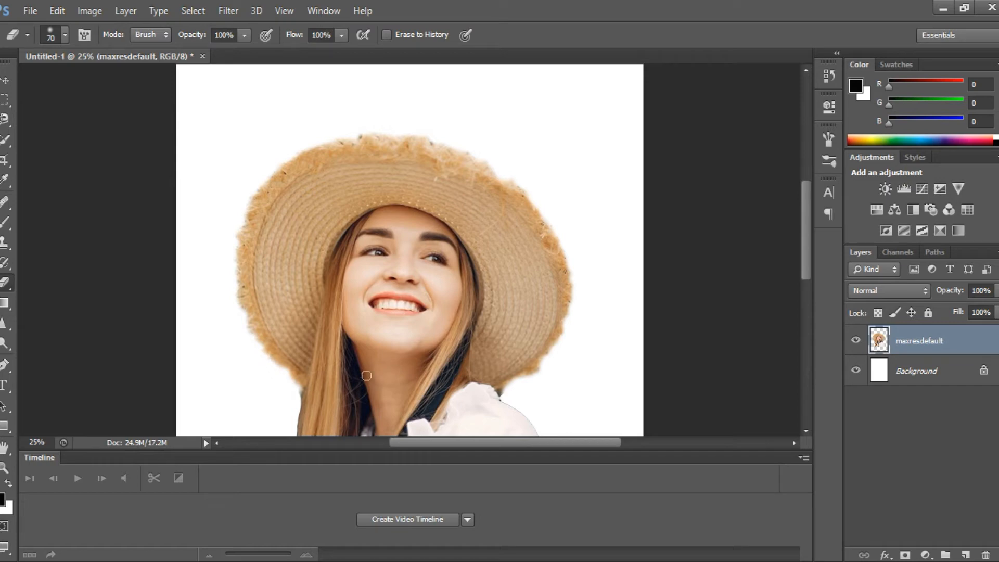
Erase the leftover background beside the hair, at the lower-left sleeve and between the hat and the shoulder.
scroll(207, 219, down, 5)
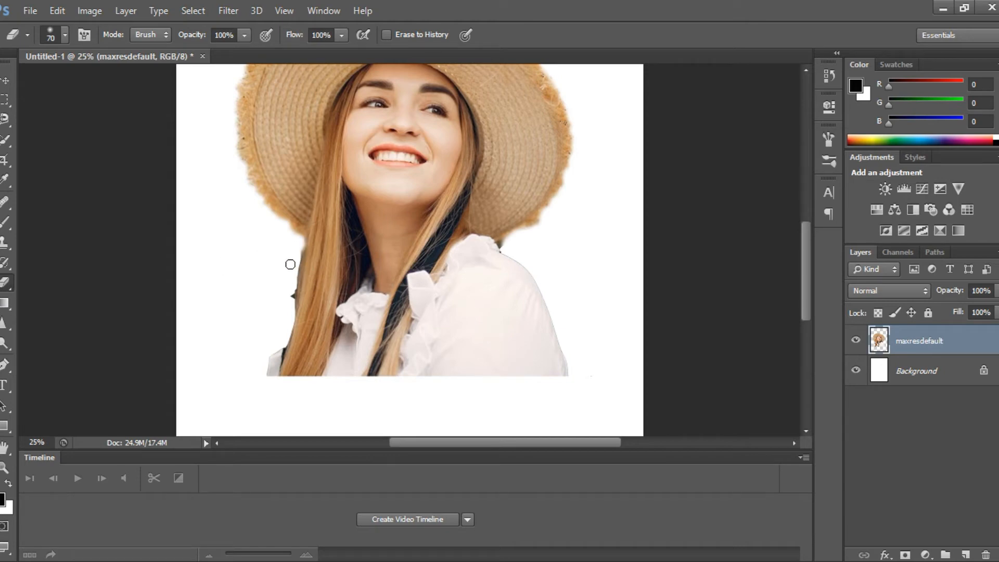
mouse_move(294, 269)
mouse_down()
mouse_move(285, 299)
mouse_move(290, 290)
mouse_up()
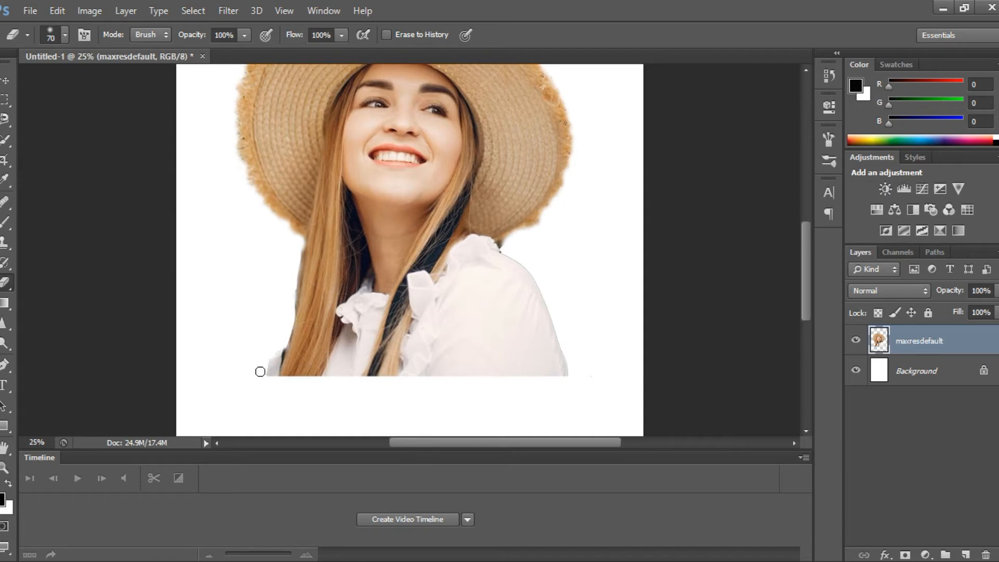
drag(270, 353, 263, 374)
right_click(6, 282)
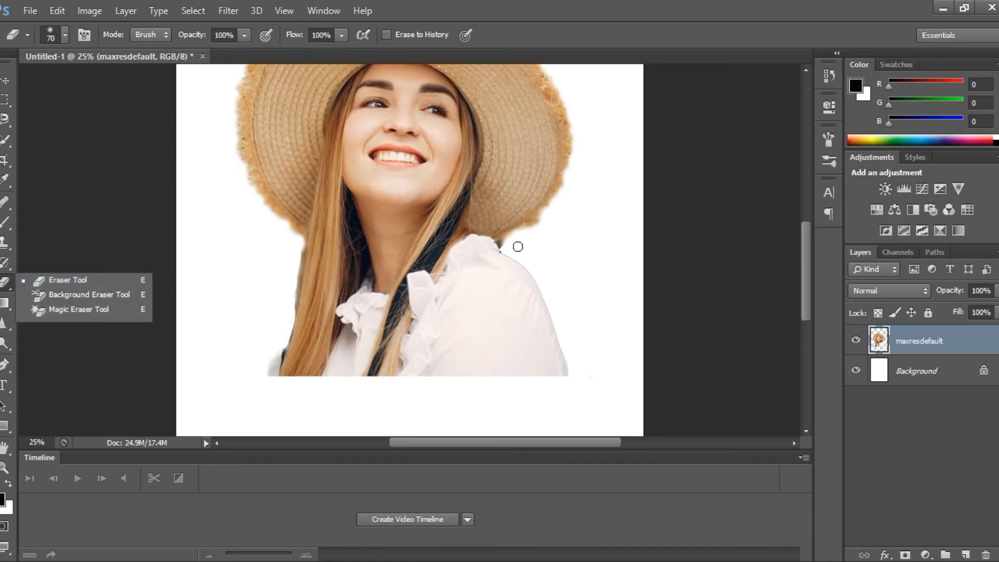
click(502, 242)
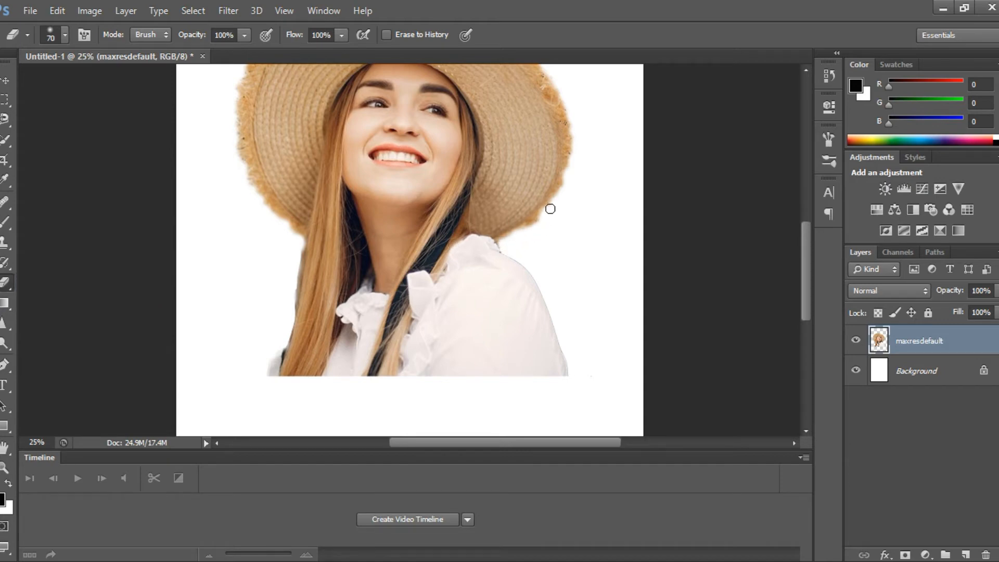
Check the cleaned edges of the cutout and move the portrait down and slightly right on the page.
scroll(575, 182, up, 2)
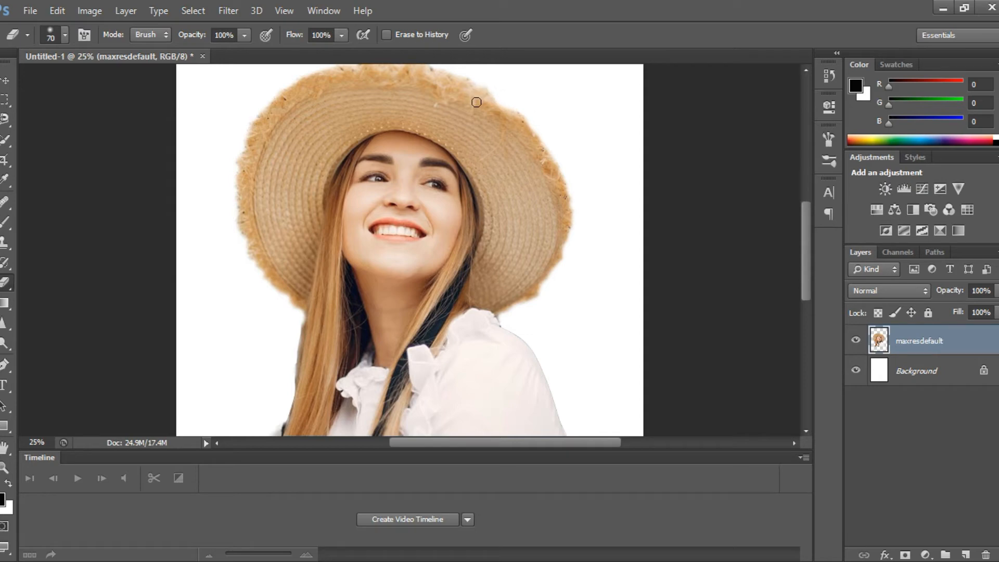
scroll(489, 119, up, 1)
scroll(501, 135, up, 1)
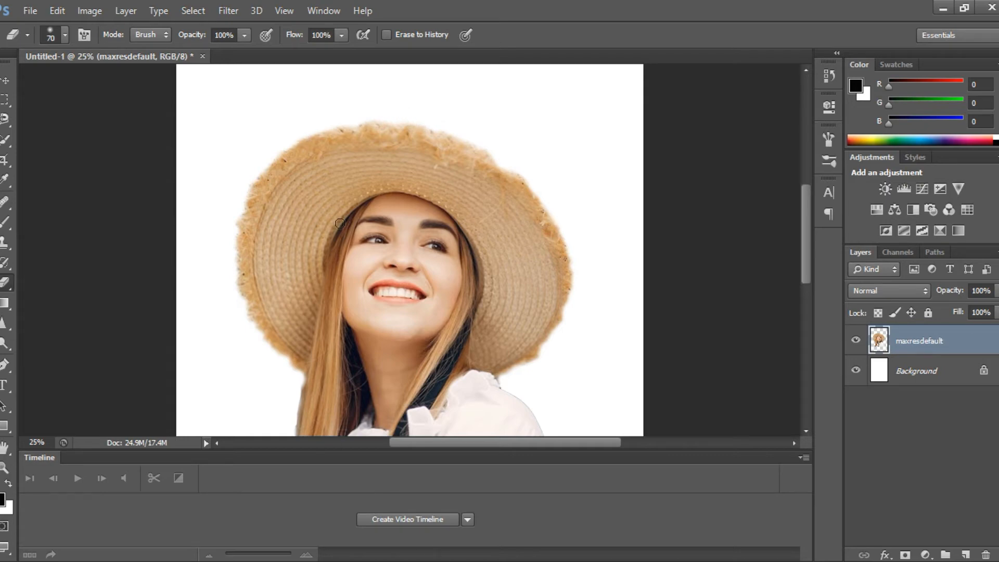
scroll(375, 229, up, 3)
scroll(375, 229, down, 10)
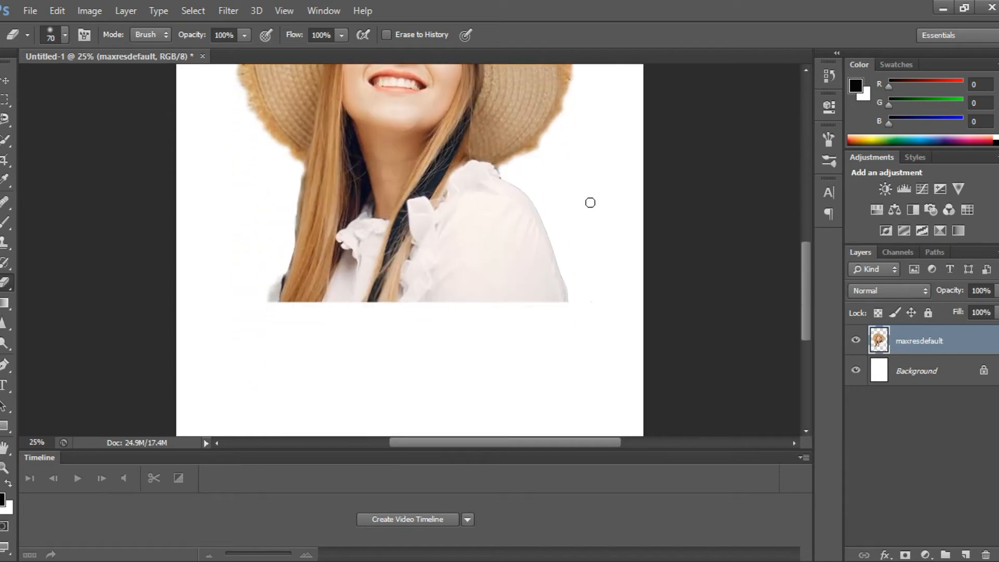
click(6, 81)
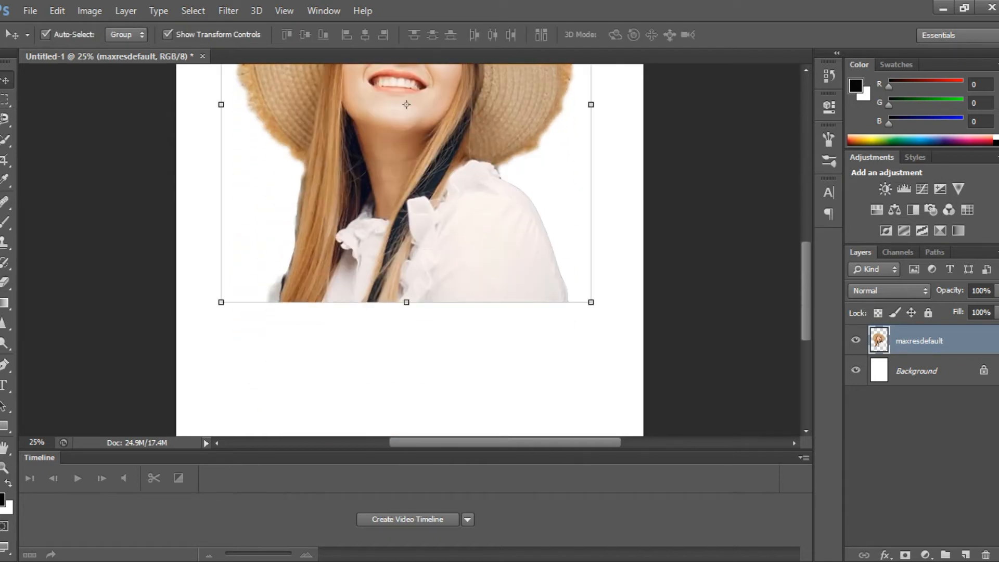
drag(473, 304, 461, 370)
scroll(484, 364, up, 3)
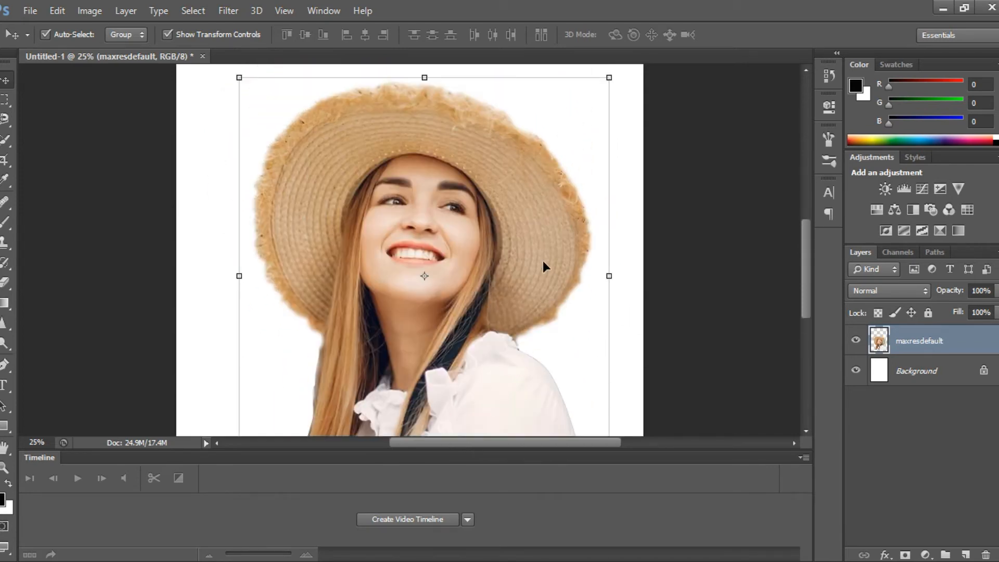
Move the portrait into the lower-left corner of the page, aligned with the page edges.
key(ctrl+plus)
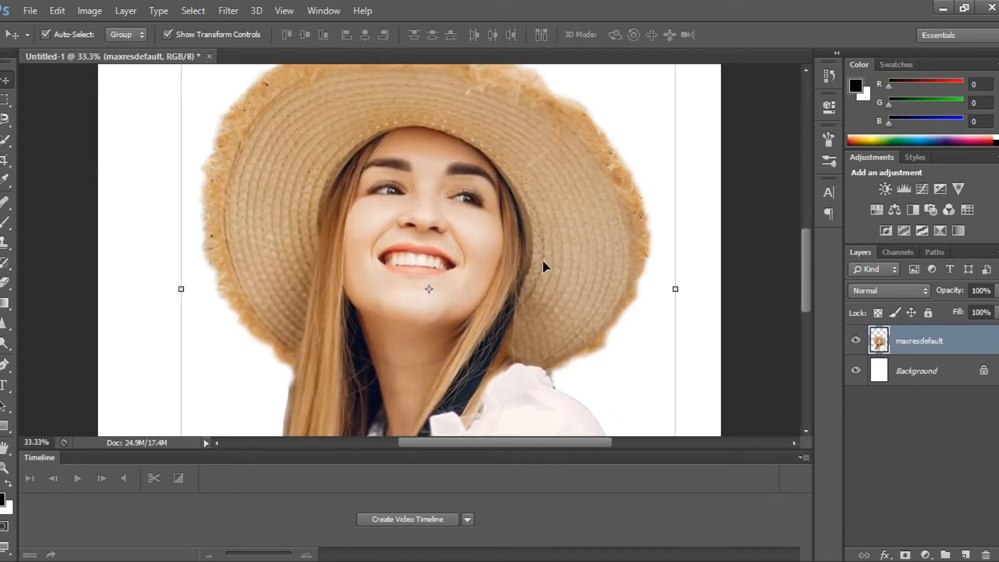
key(ctrl+plus)
key(ctrl+minus)
key(ctrl+minus)
key(ctrl+minus)
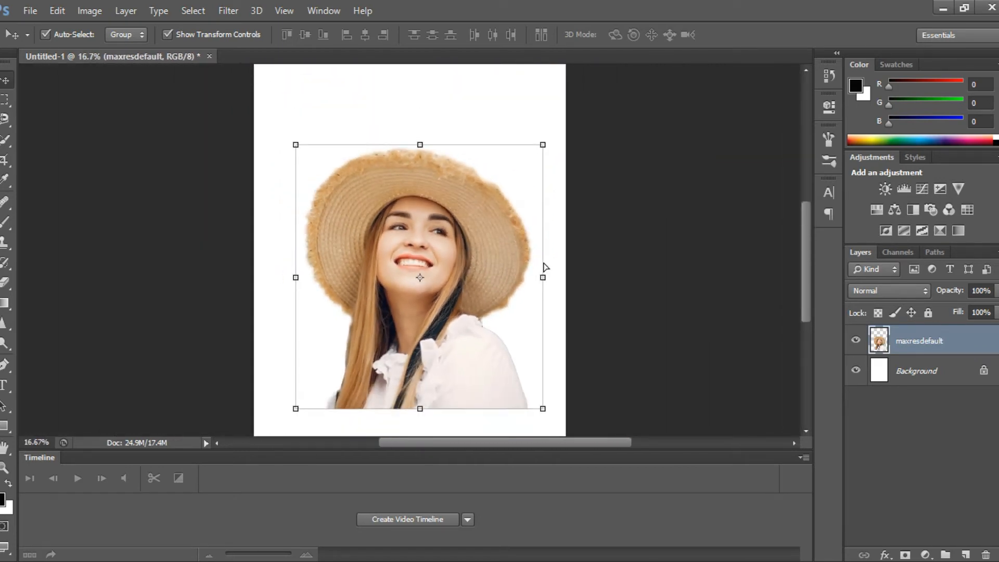
key(ctrl+minus)
drag(396, 339, 335, 374)
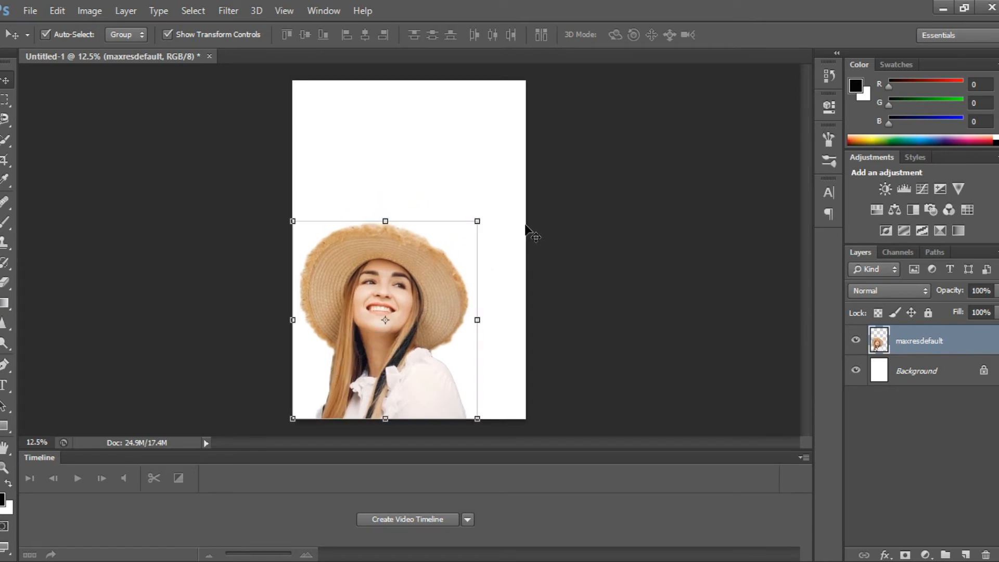
Scale the portrait from its upper-right corner to the full page width, about 8.27 in wide and 9.67 in high.
click(477, 219)
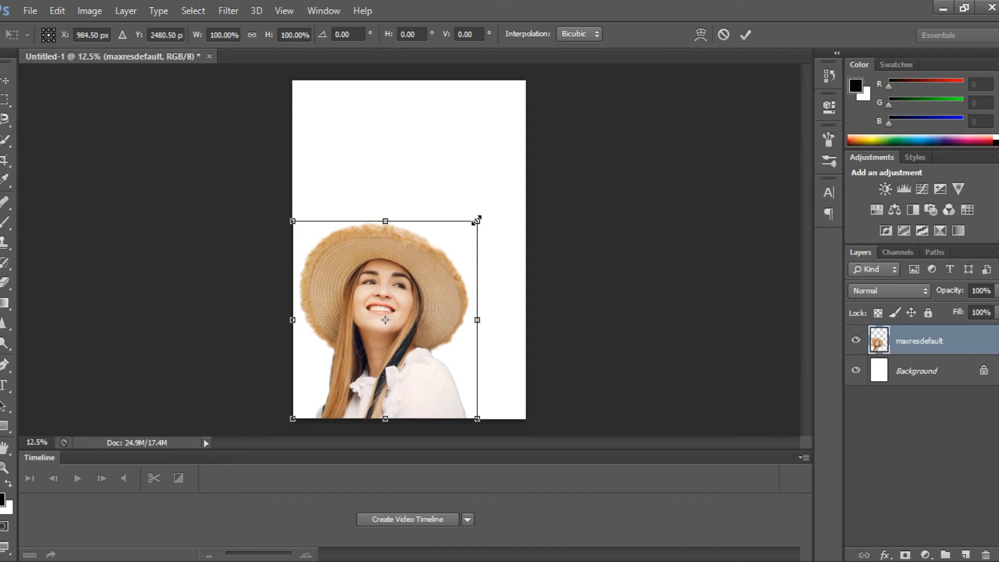
drag(477, 219, 524, 139)
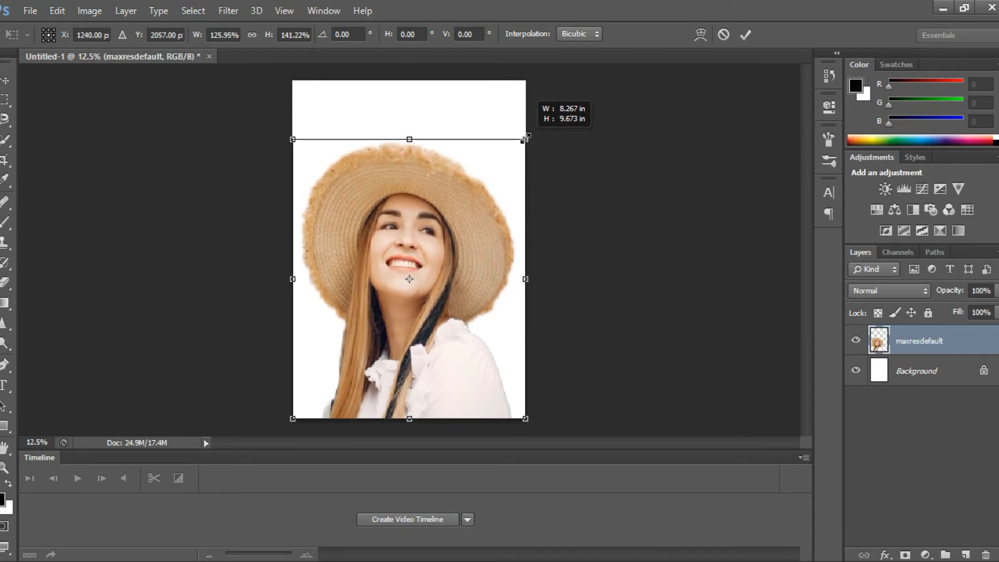
key(Return)
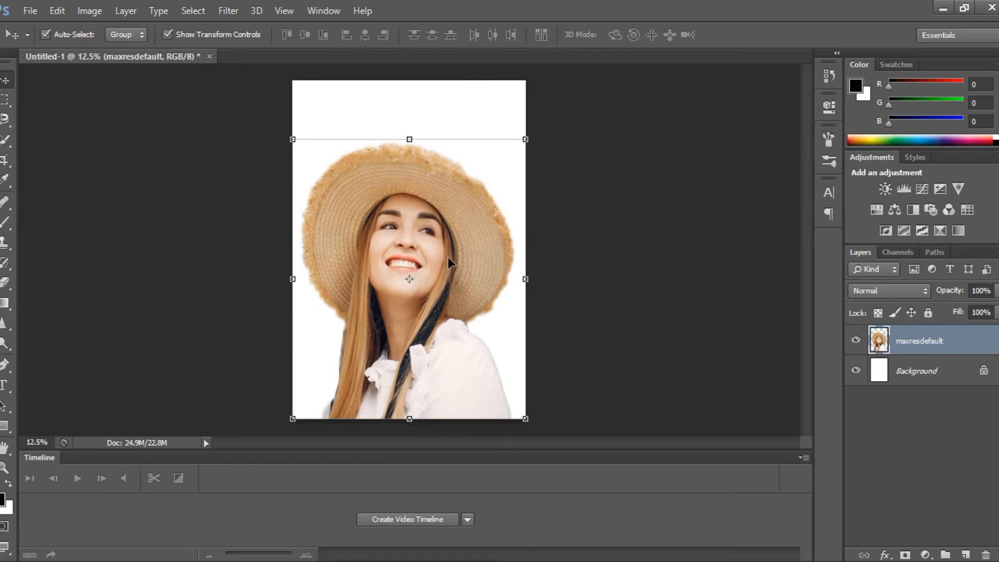
Move the portrait up on the page, leaving a strip free below it and its sides aligned with the page edges.
drag(447, 257, 440, 239)
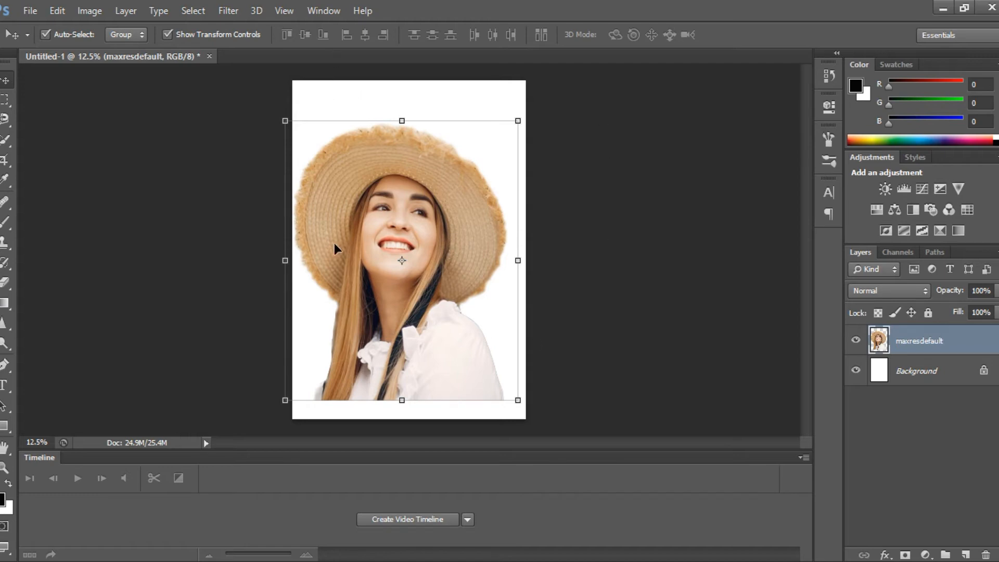
mouse_move(440, 210)
mouse_down()
mouse_move(450, 233)
mouse_move(448, 207)
mouse_up()
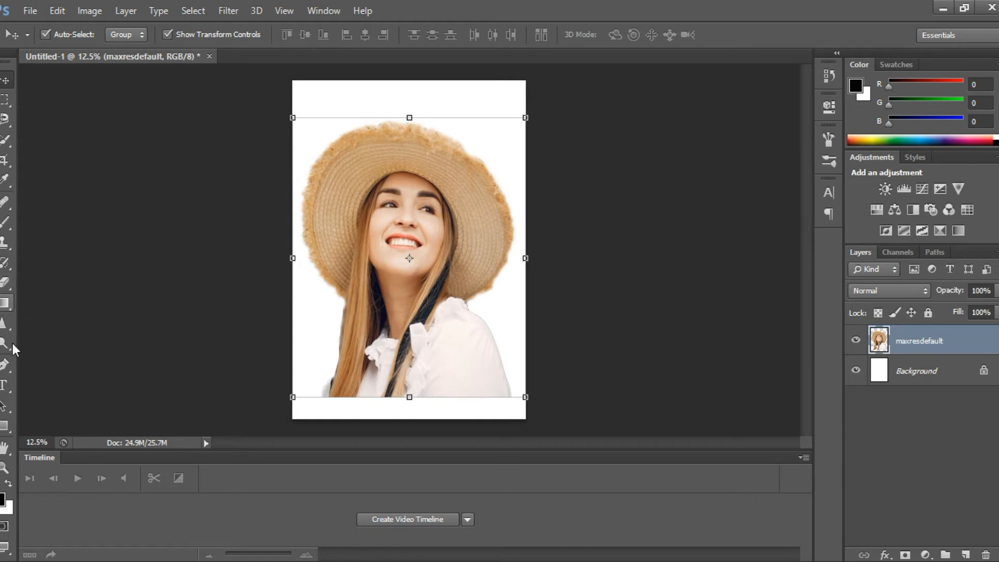
Browse the preset shapes available for the Custom Shape tool.
click(7, 429)
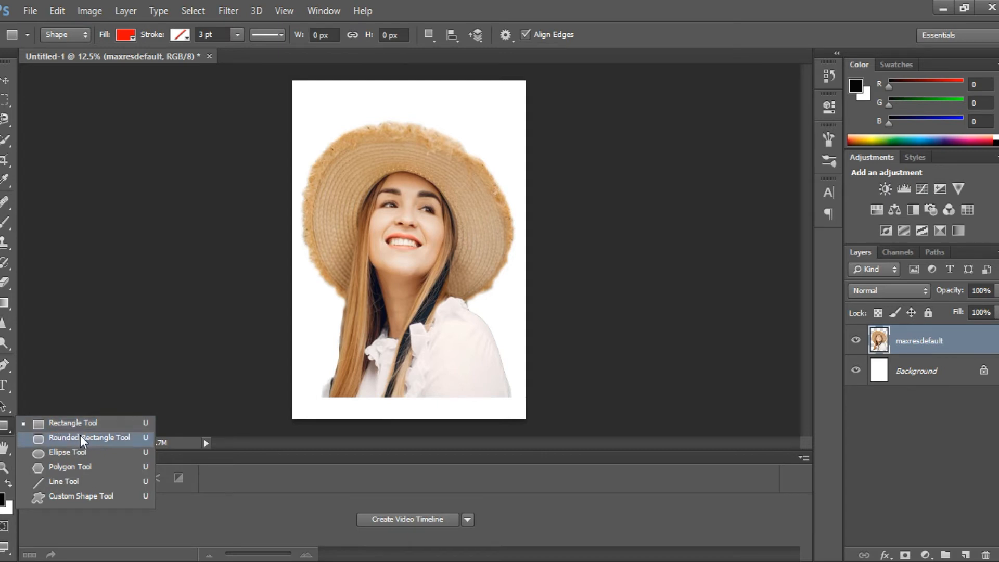
click(83, 422)
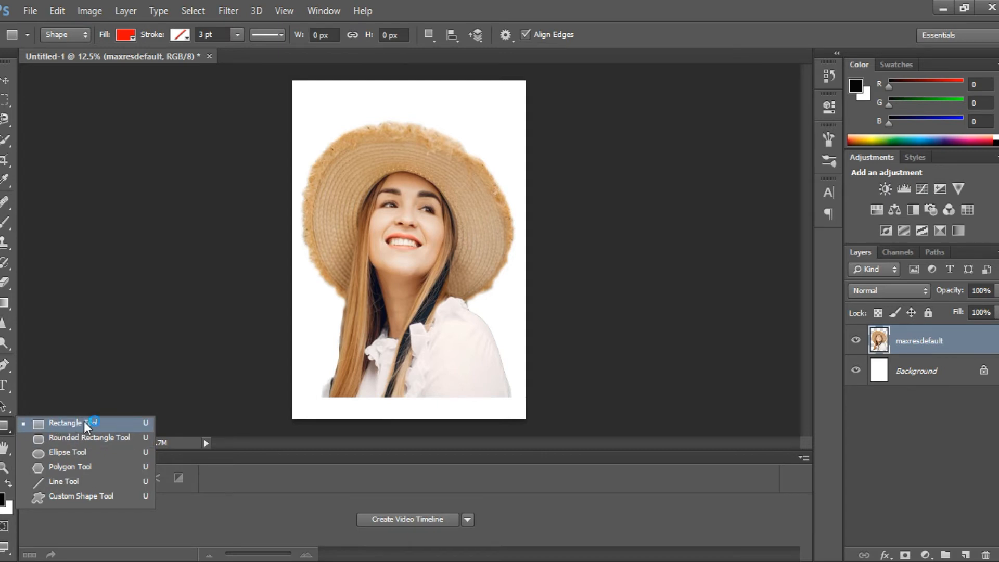
click(86, 499)
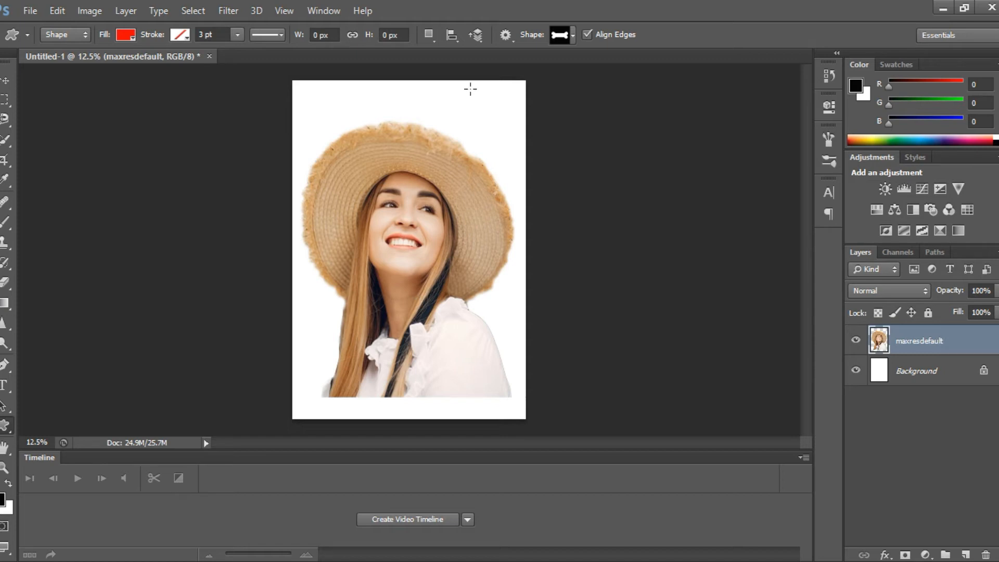
click(574, 34)
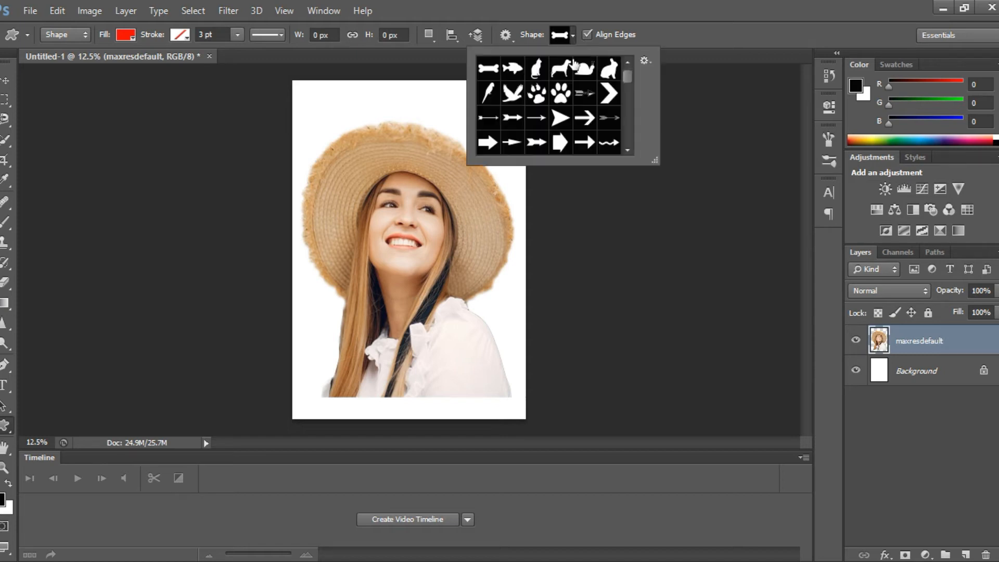
mouse_move(629, 73)
mouse_down()
mouse_move(628, 145)
mouse_move(634, 64)
mouse_up()
Draw a black-filled rectangle about 1432 × 2030 px, from the middle of the face past the page's lower-right corner.
right_click(3, 427)
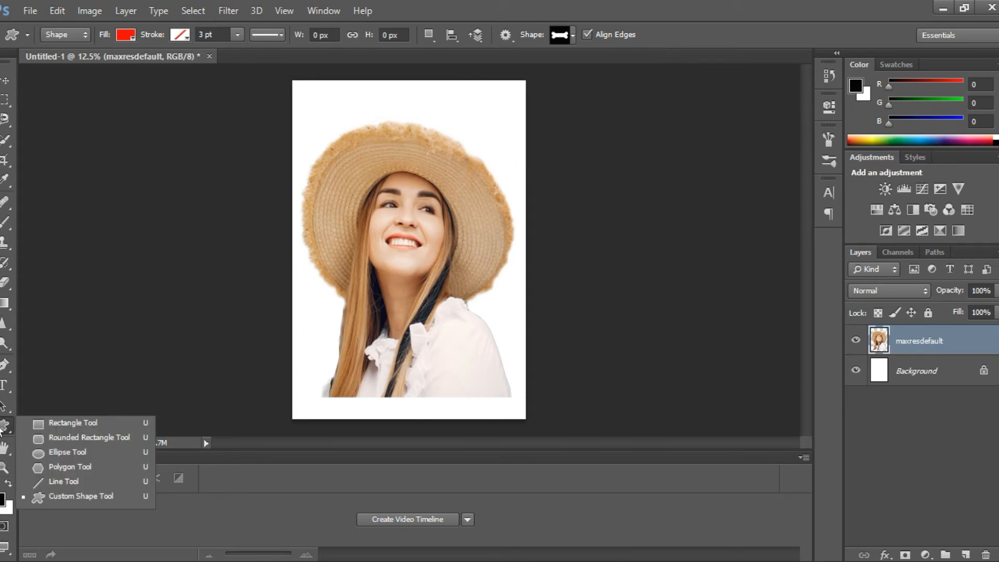
click(73, 426)
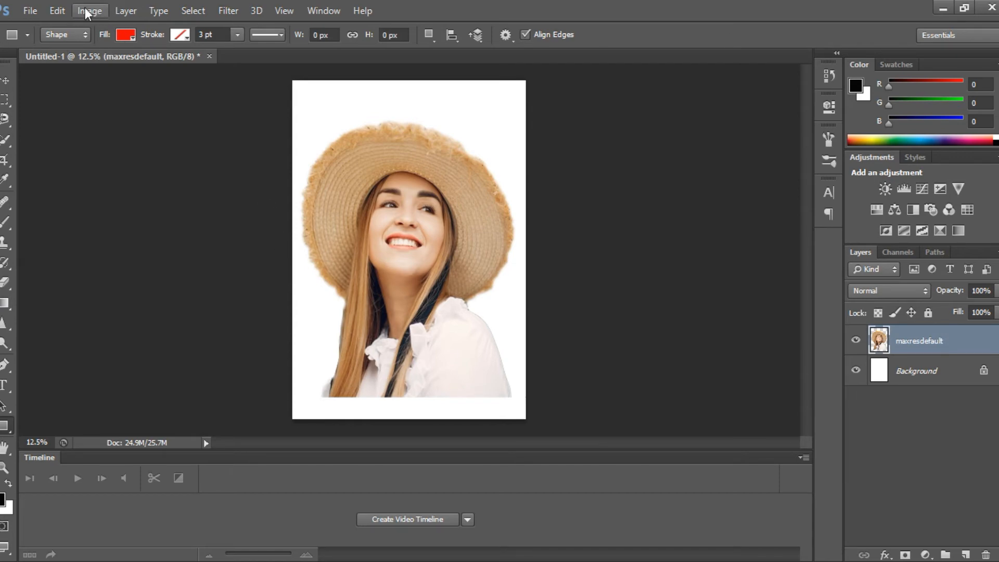
click(125, 35)
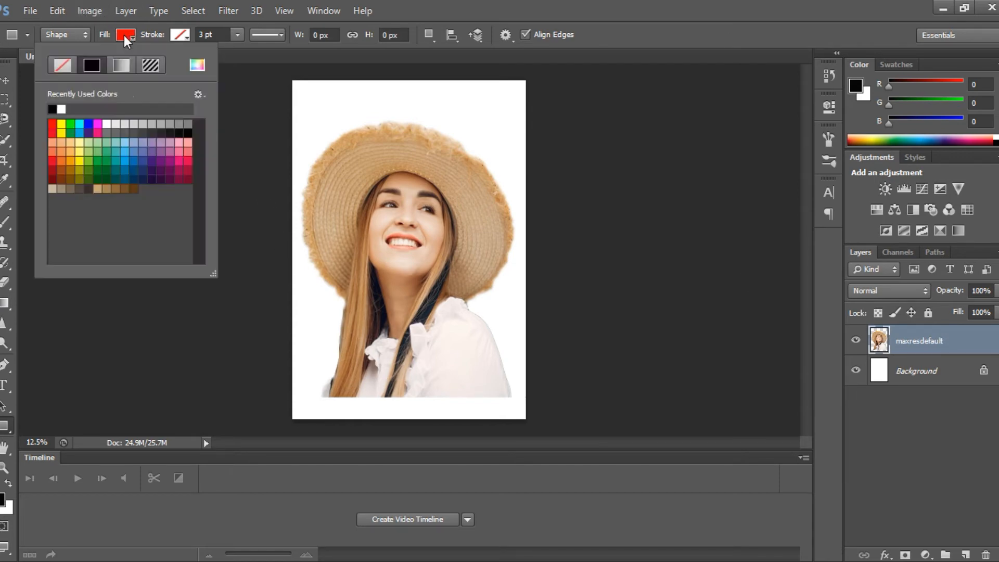
click(53, 107)
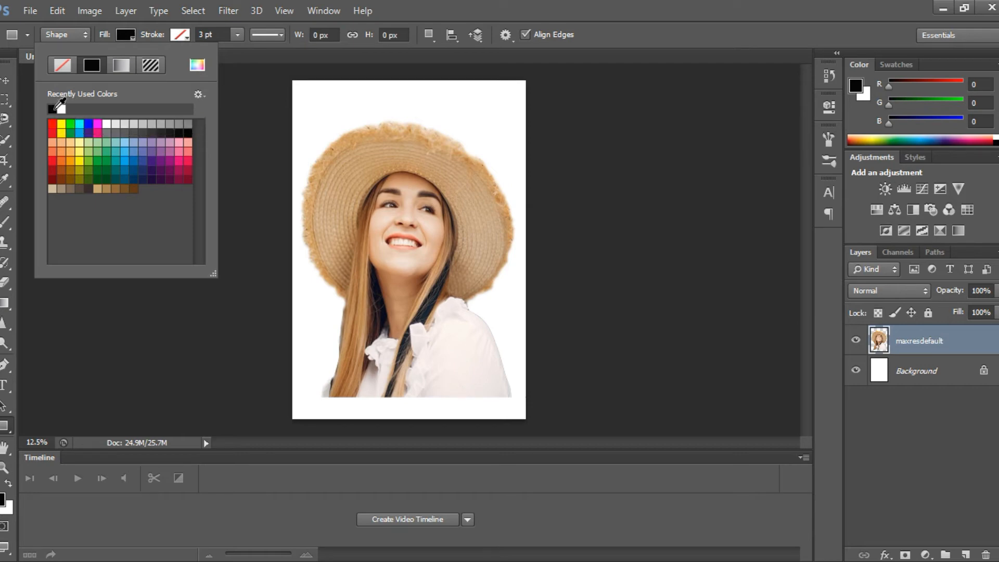
click(407, 228)
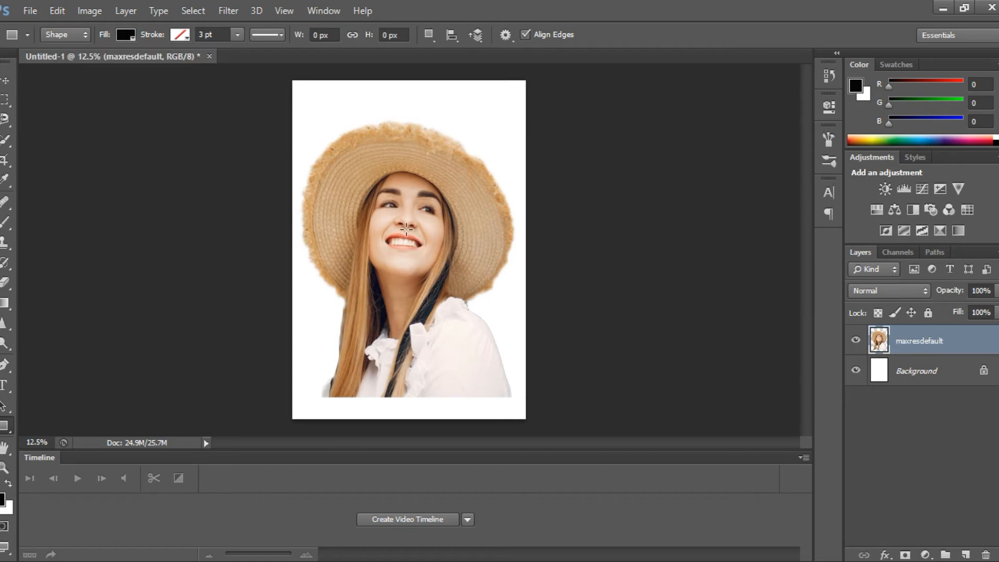
drag(406, 229, 544, 421)
drag(543, 423, 541, 425)
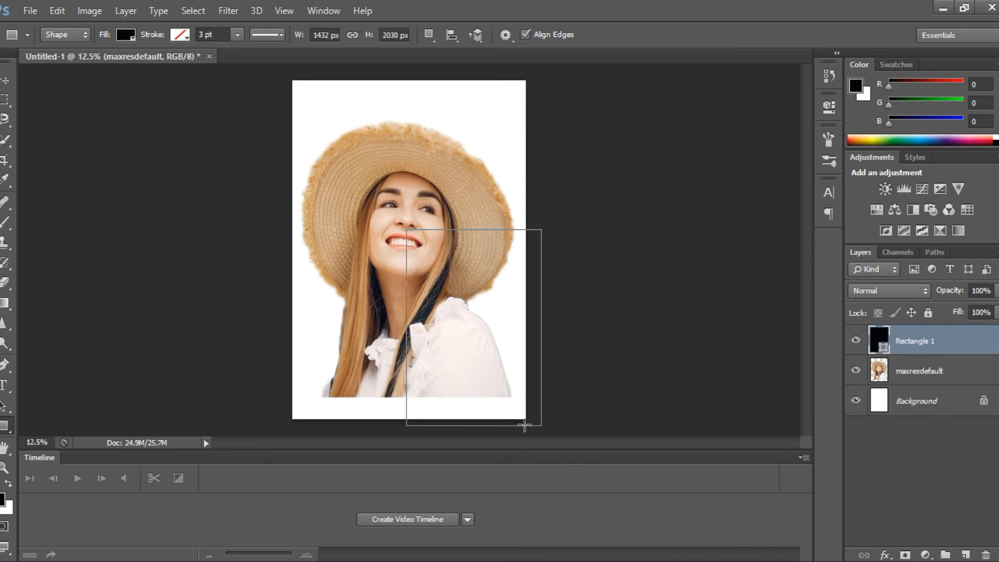
Align the black rectangle with the page's upper-left corner and scale it to cover the whole page.
click(6, 81)
drag(437, 272, 325, 151)
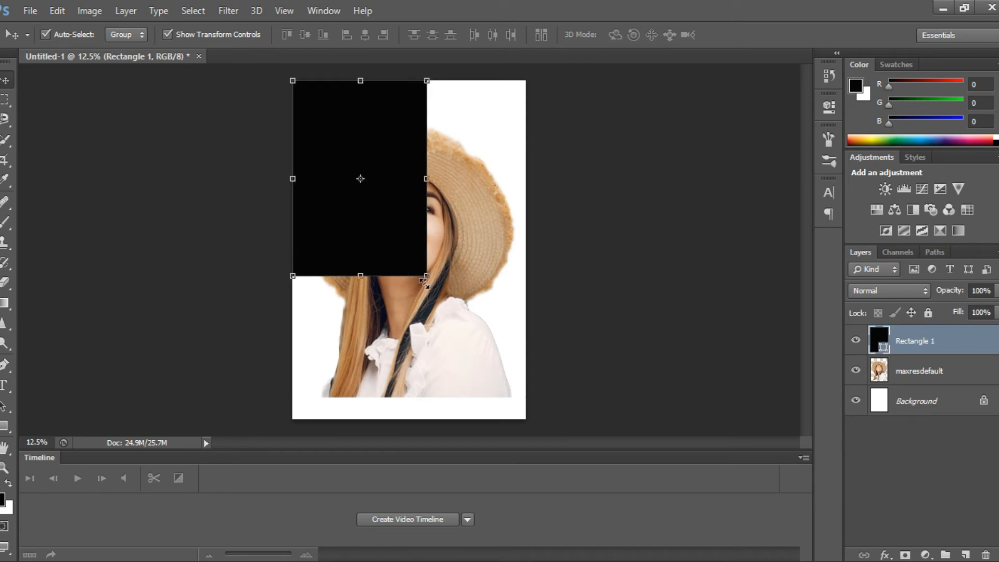
drag(426, 276, 525, 419)
key(Return)
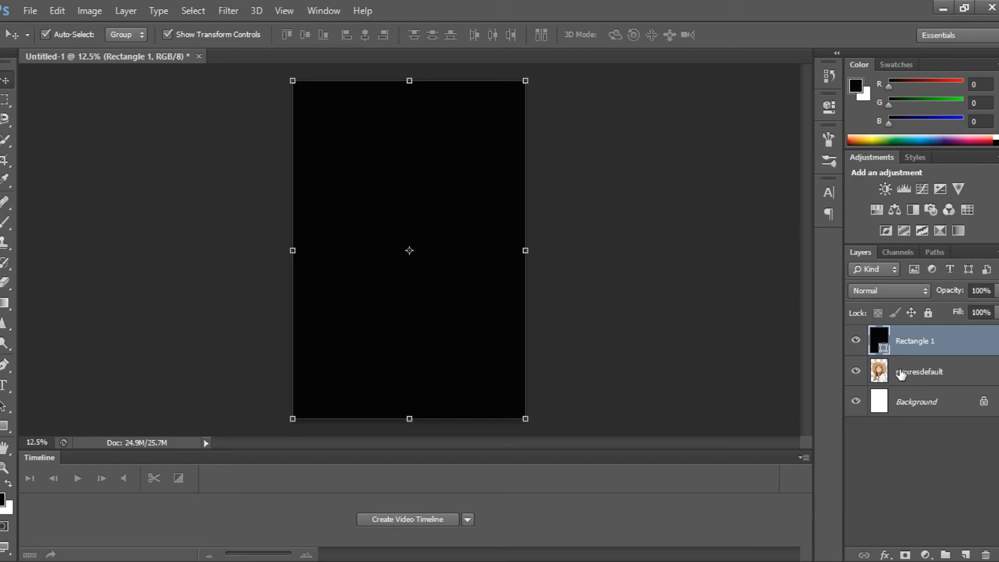
Move the maxresdefault layer above the Rectangle 1 layer.
click(928, 382)
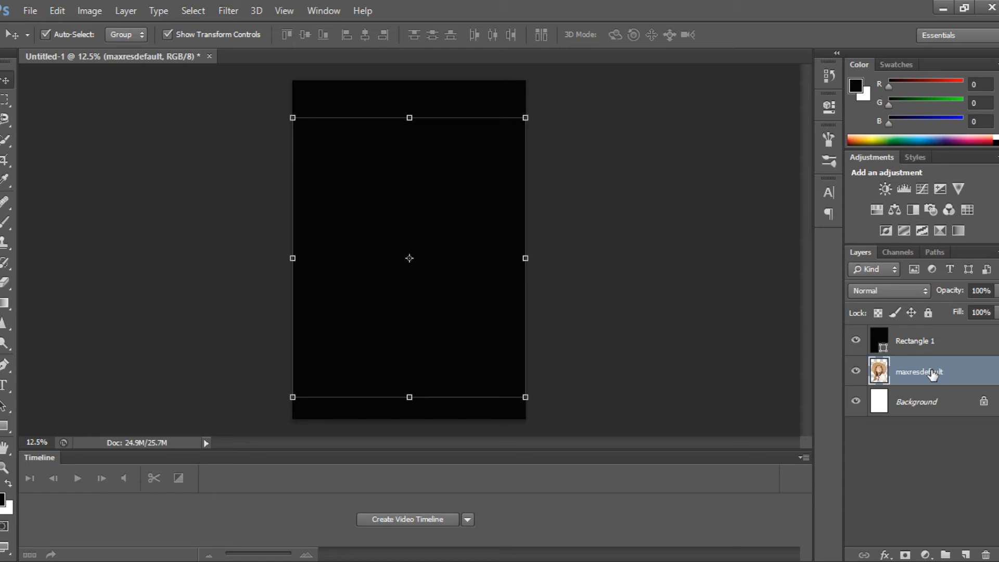
mouse_move(932, 373)
mouse_down()
mouse_move(930, 355)
mouse_move(932, 377)
mouse_up()
drag(914, 375, 910, 327)
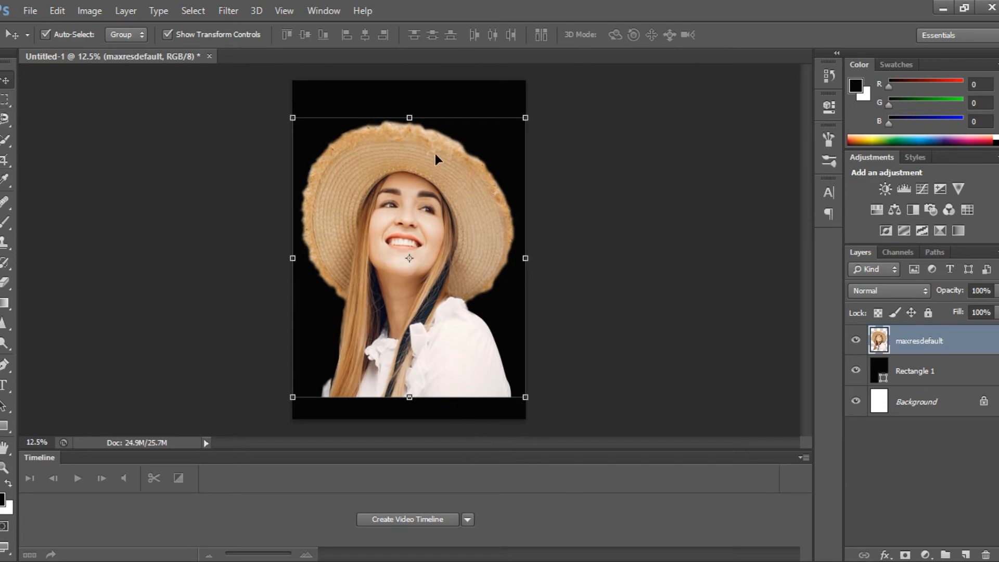
Stretch the portrait's height to about 106% from its upper edge and move it down to the page's bottom edge, slightly left.
drag(410, 117, 414, 102)
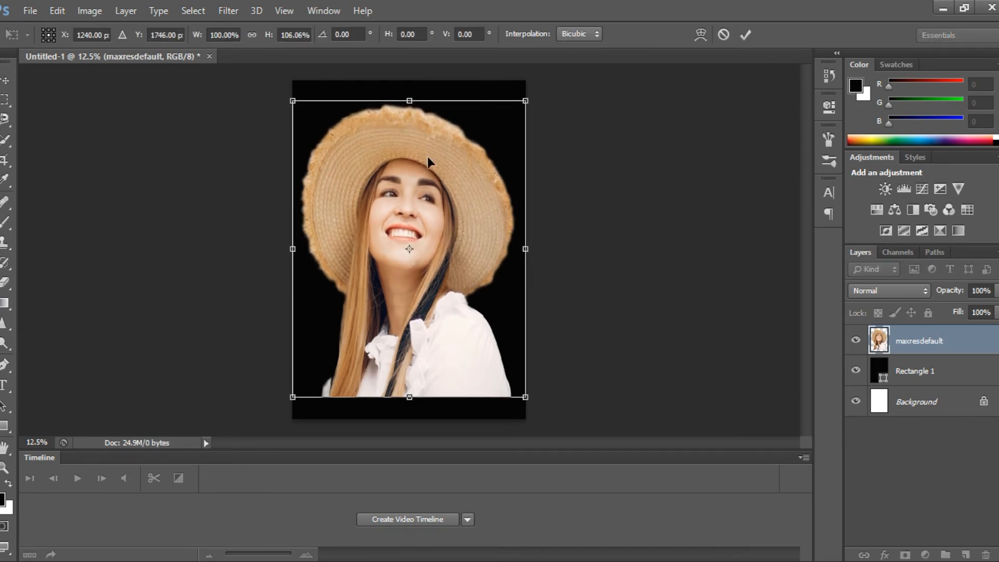
key(Return)
mouse_move(499, 213)
mouse_down()
mouse_move(493, 236)
mouse_move(479, 239)
mouse_move(495, 232)
mouse_up()
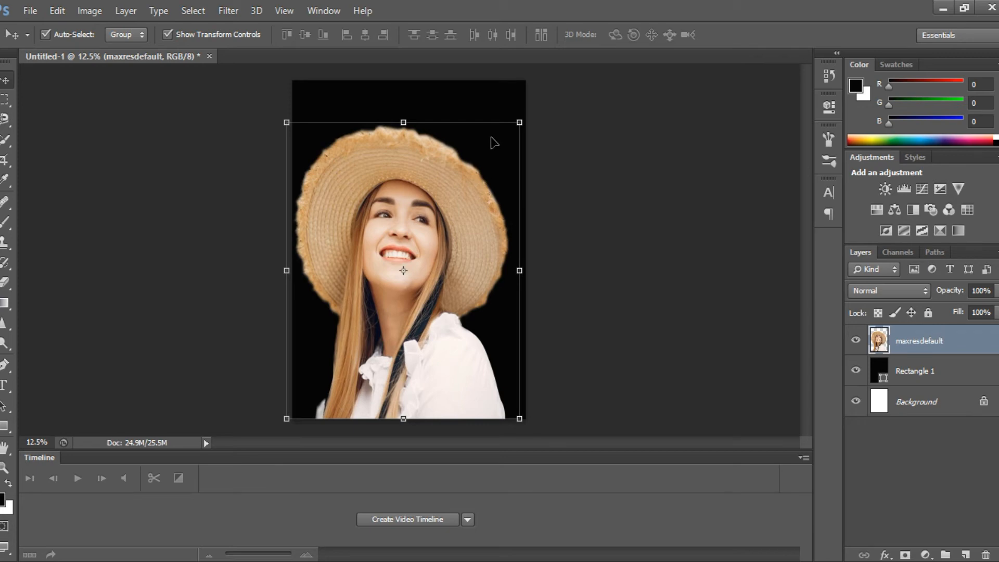
click(4, 406)
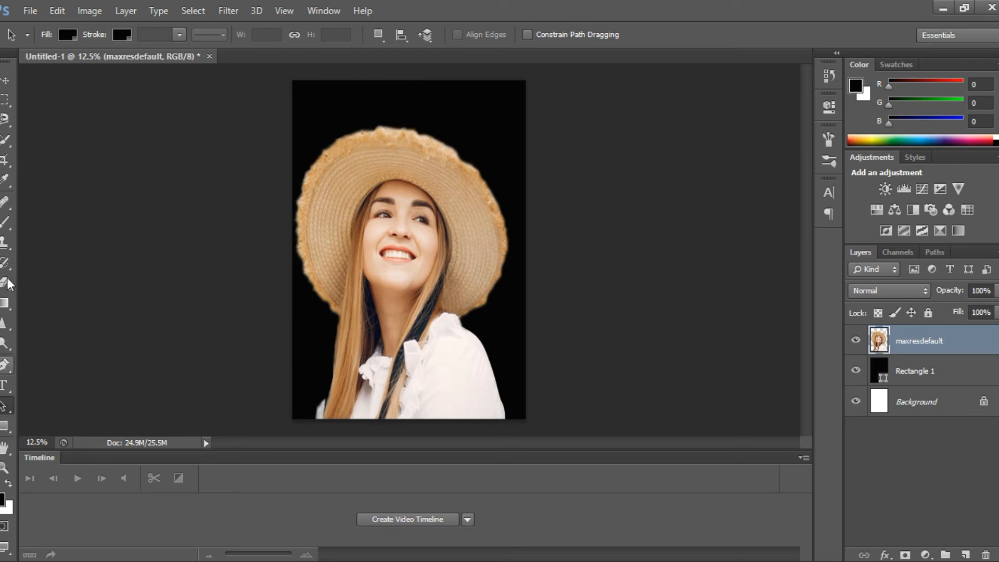
click(5, 81)
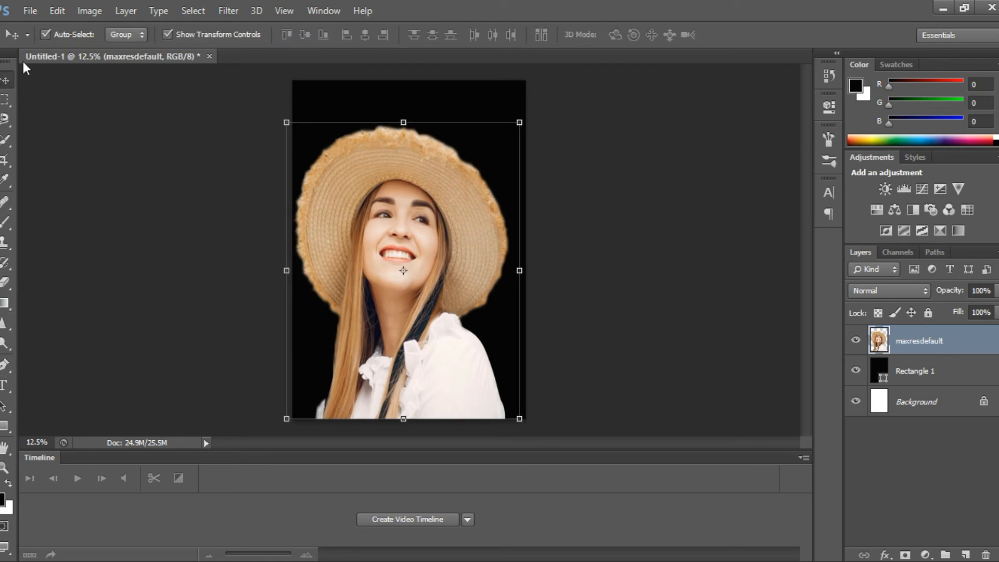
click(35, 12)
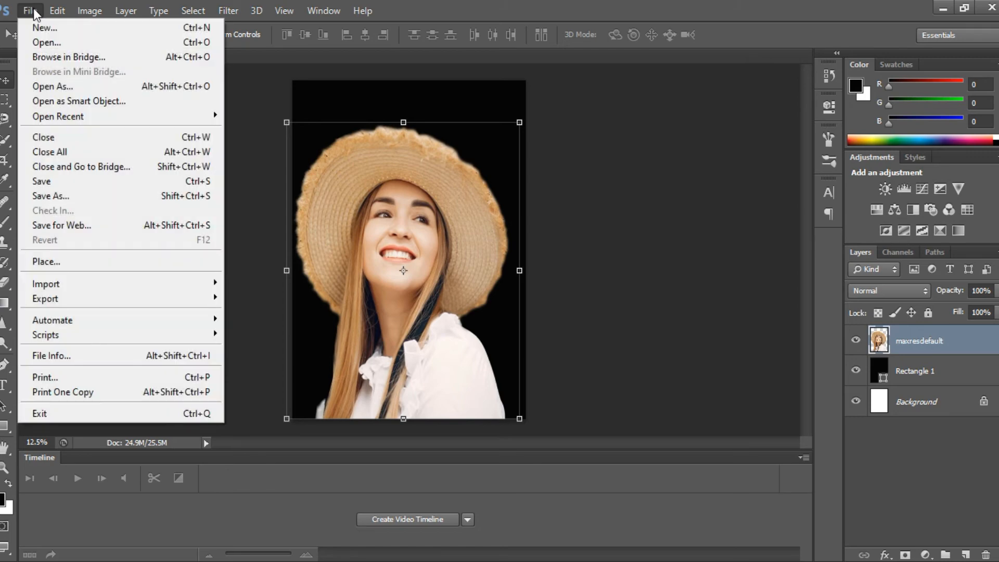
mouse_move(55, 11)
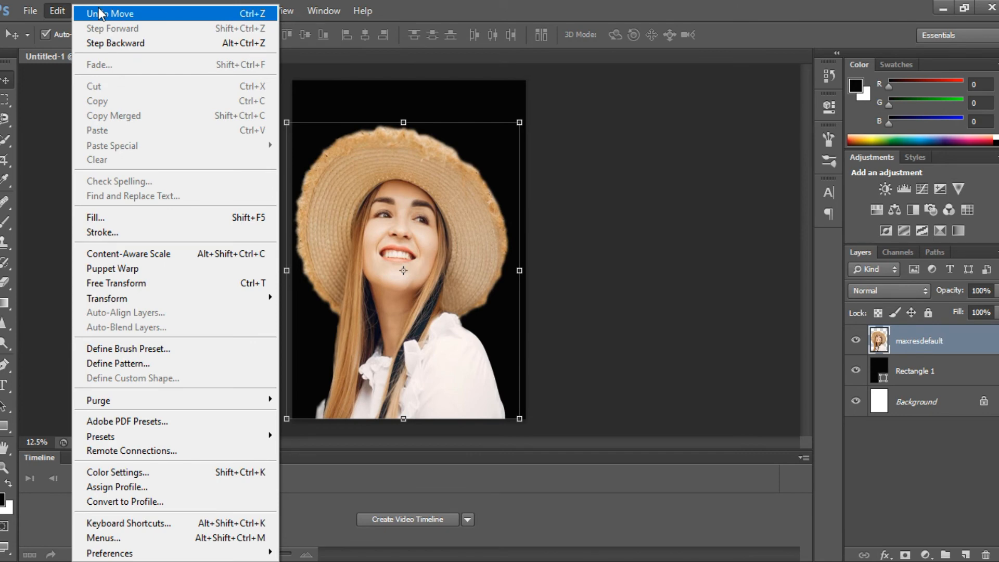
click(355, 97)
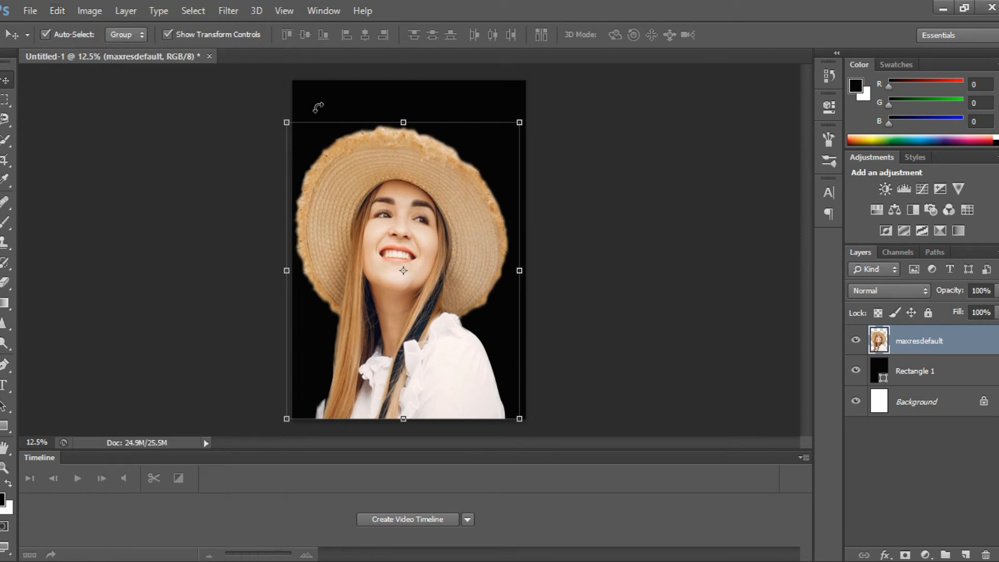
Check the document's pixel dimensions and print size in Image Size without changing them.
click(95, 11)
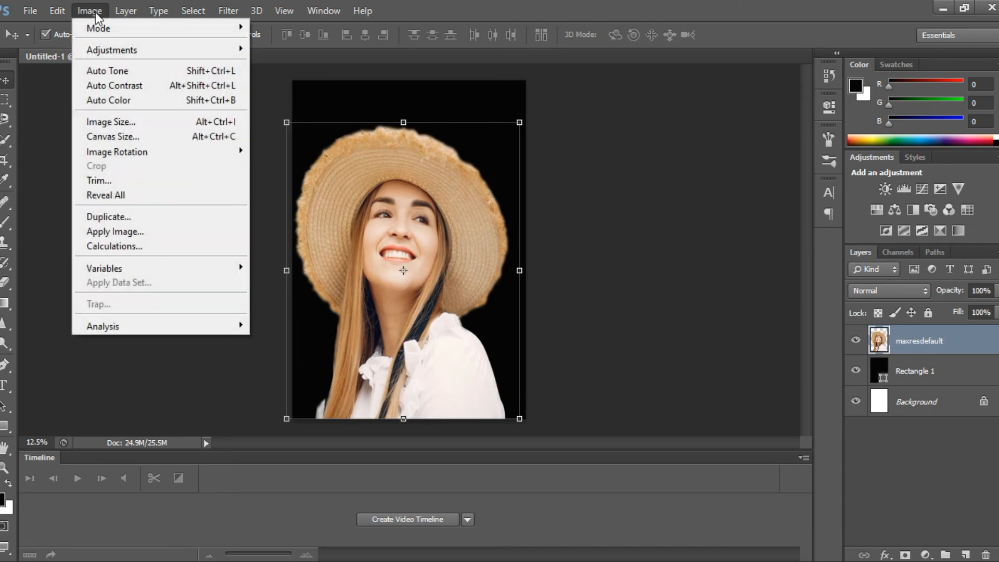
click(148, 123)
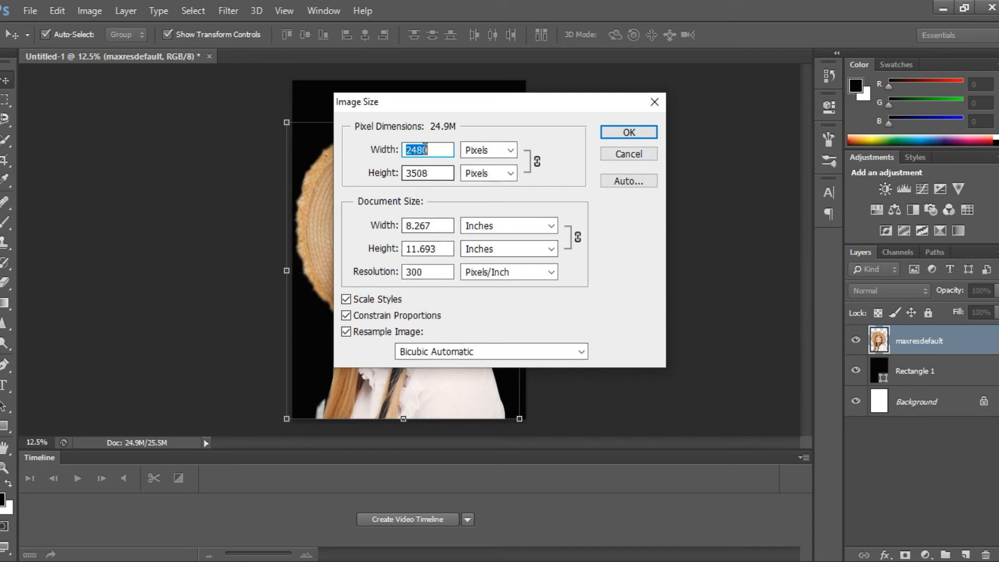
click(628, 157)
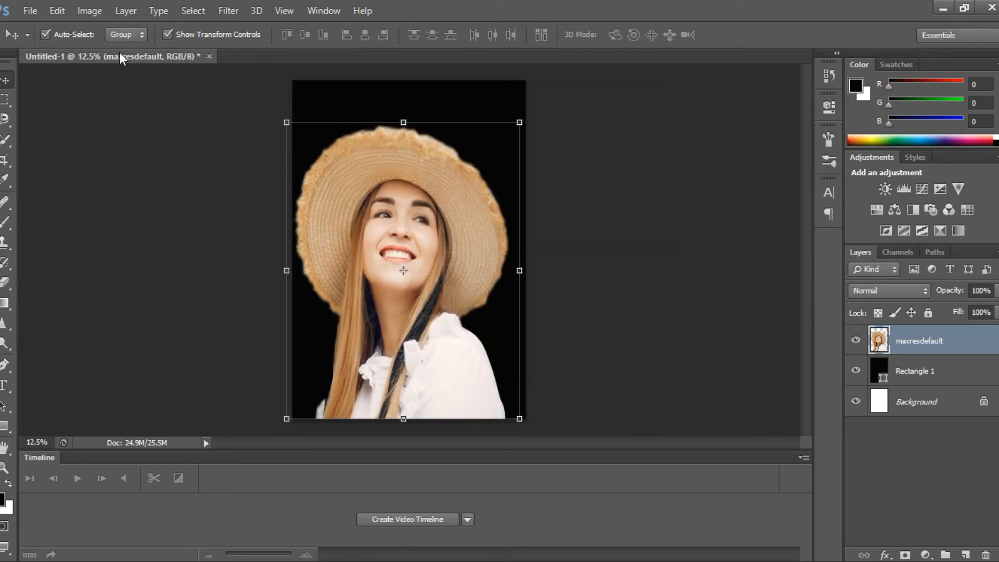
Switch the canvas size units to millimetres and crop the canvas height to 280.01 mm, keeping the centre anchor.
click(93, 13)
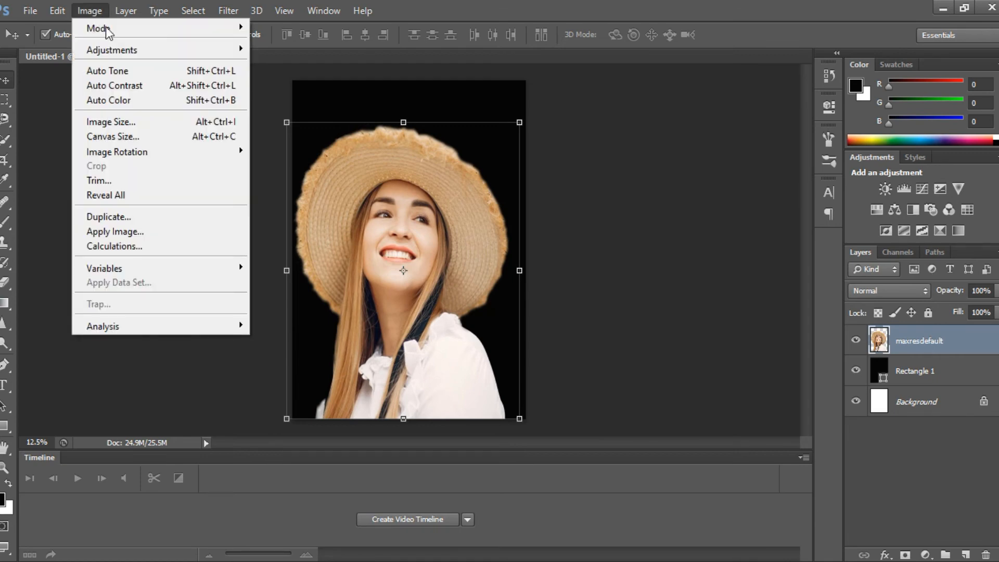
click(136, 138)
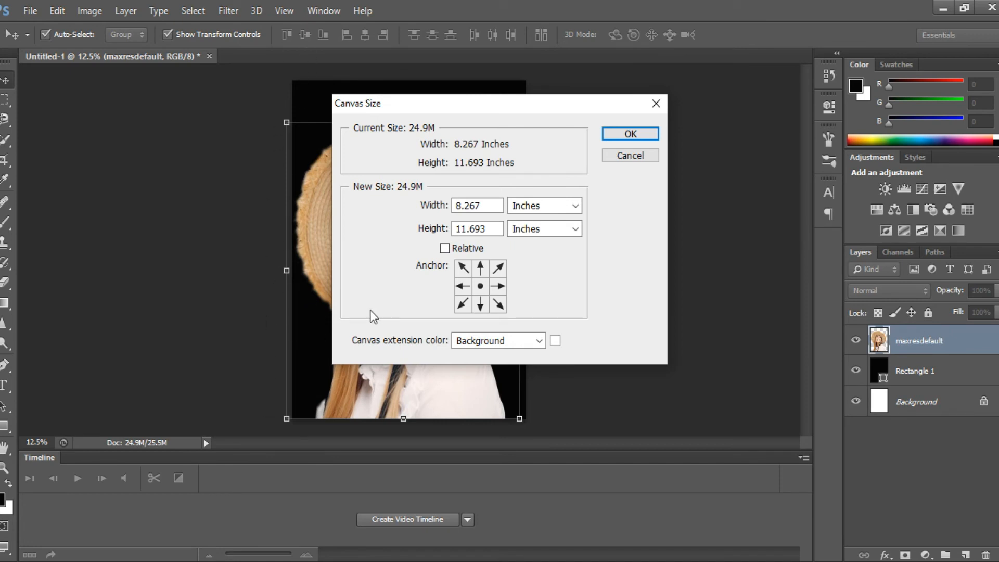
click(574, 205)
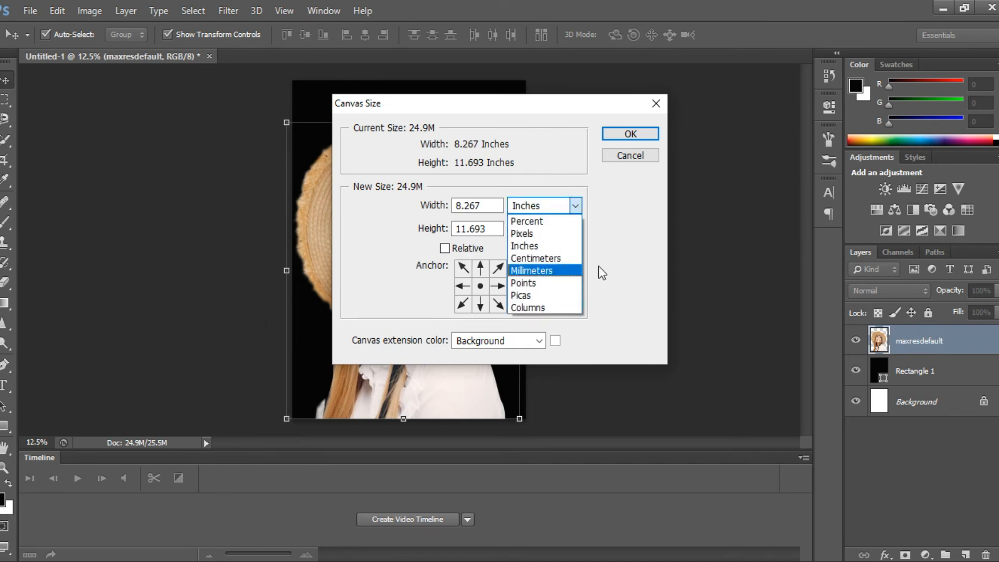
click(531, 270)
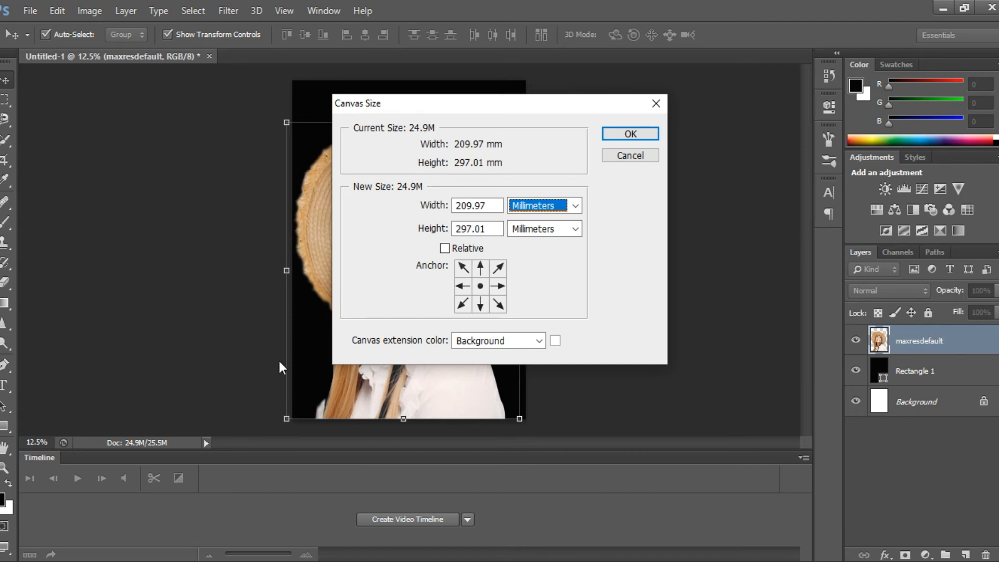
click(472, 227)
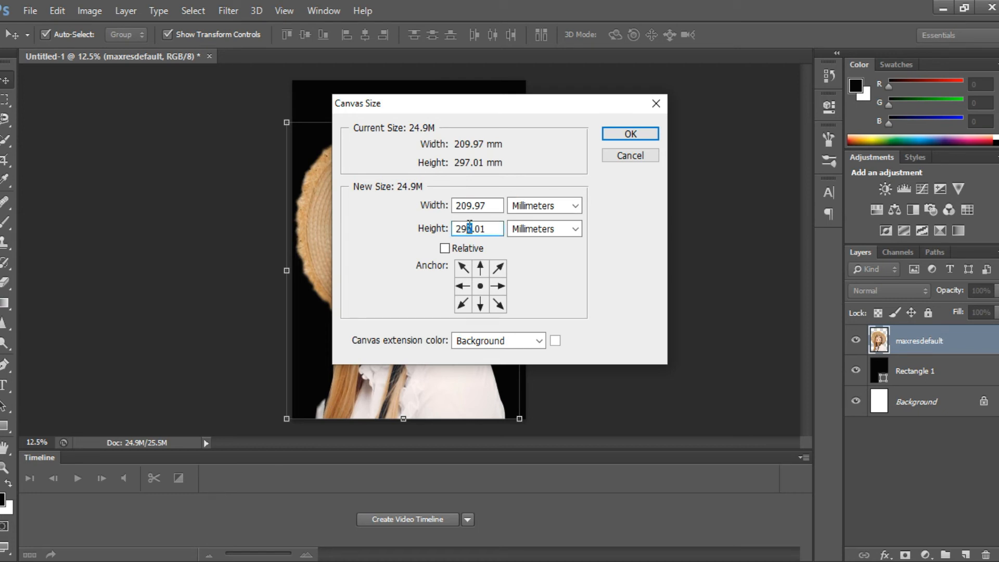
drag(469, 225, 463, 229)
text(80)
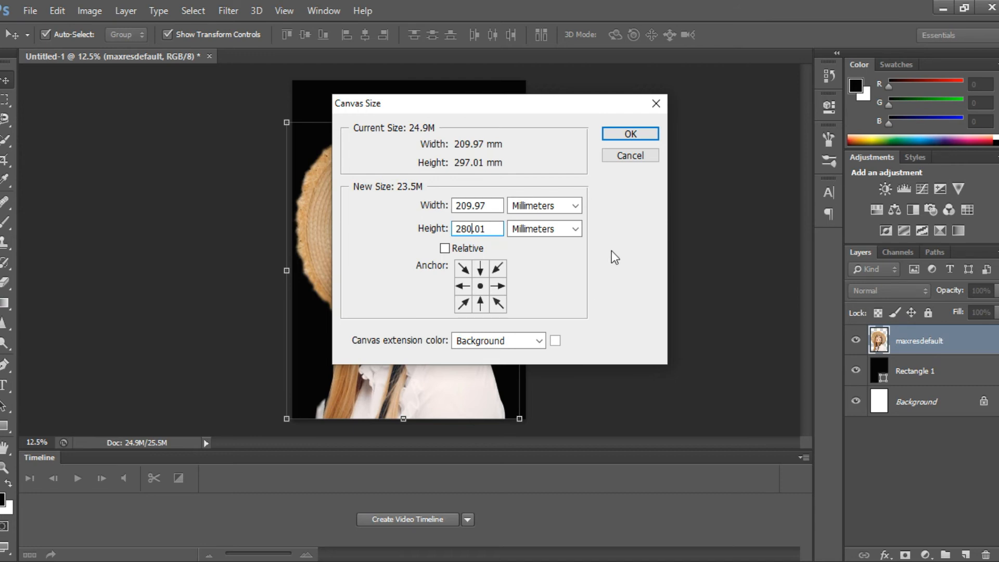
click(642, 134)
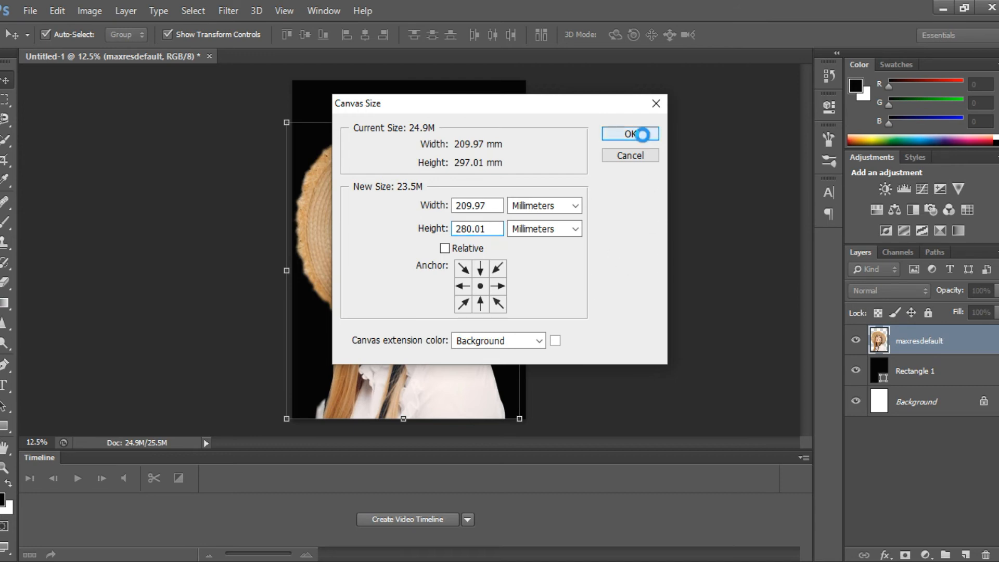
click(466, 227)
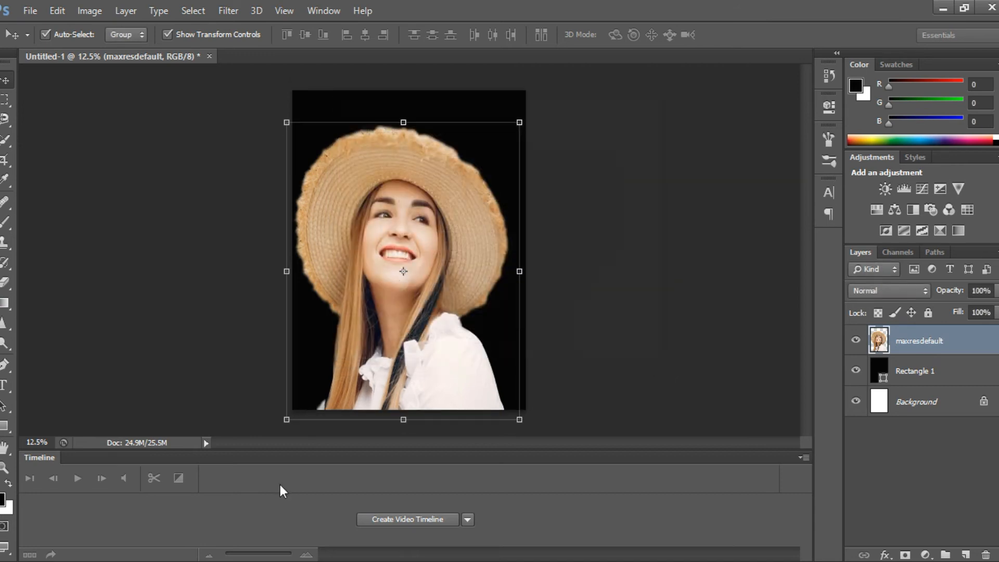
Move the portrait up and right until it aligns with the bottom and side edges of the shortened page.
mouse_move(444, 237)
mouse_down()
mouse_move(439, 228)
mouse_move(440, 239)
mouse_up()
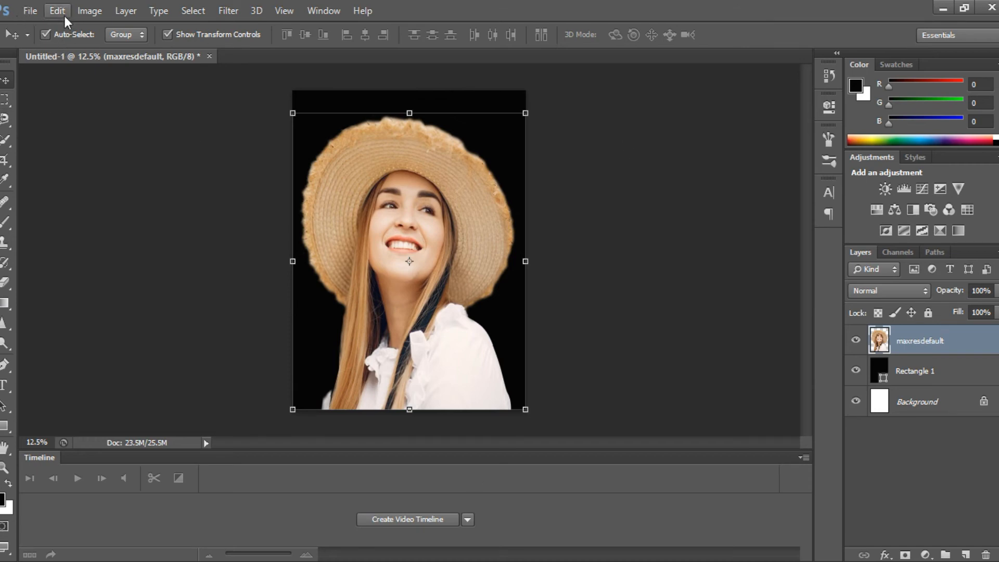
Switch the canvas size units to millimetres and crop the canvas height to 265.99 mm, keeping the centre anchor.
click(103, 12)
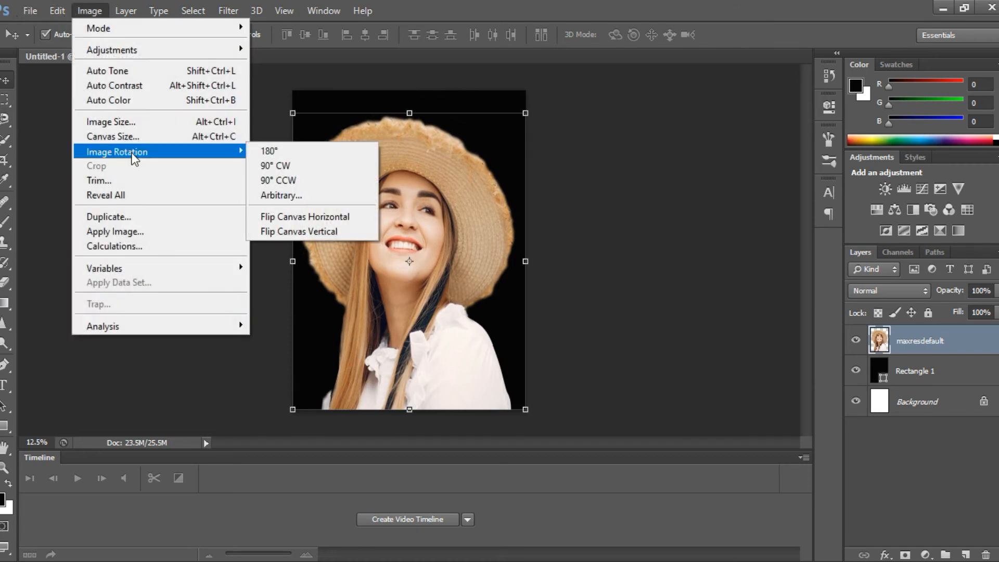
click(153, 138)
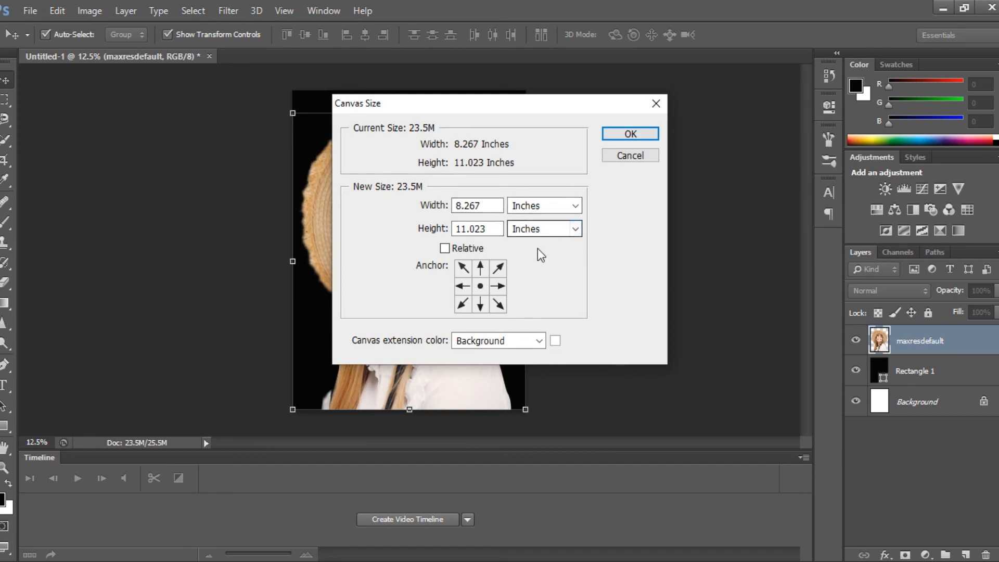
click(576, 206)
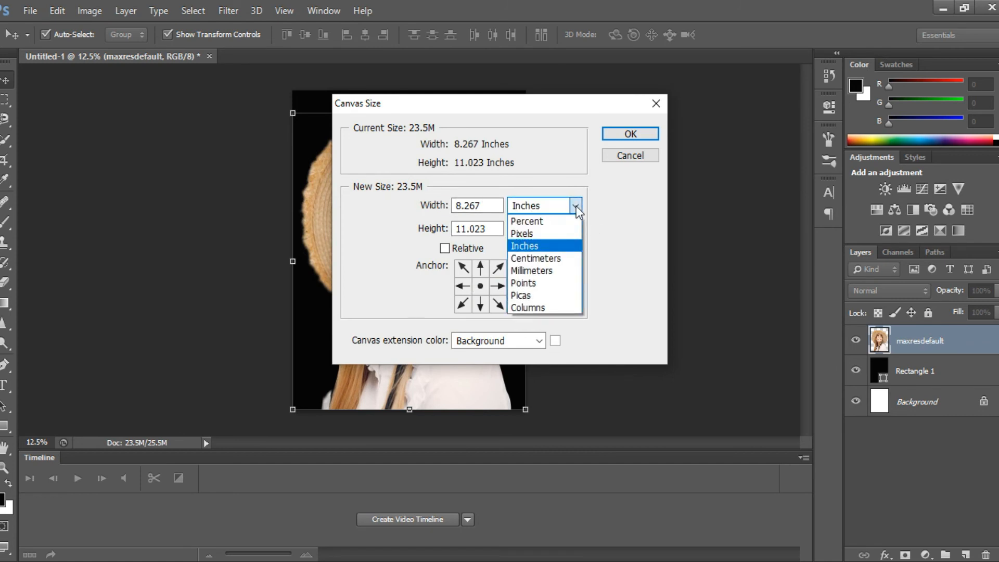
click(539, 272)
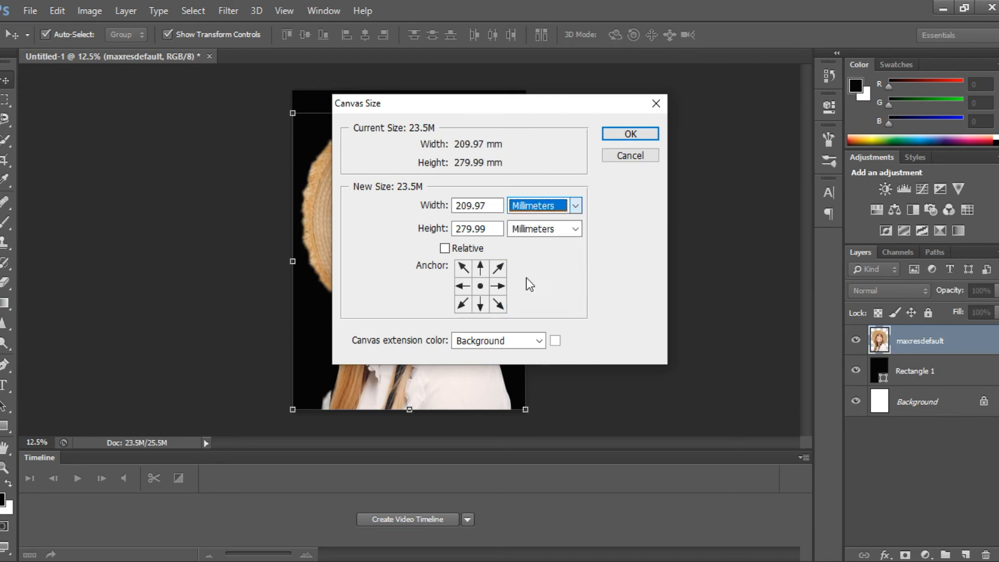
click(473, 229)
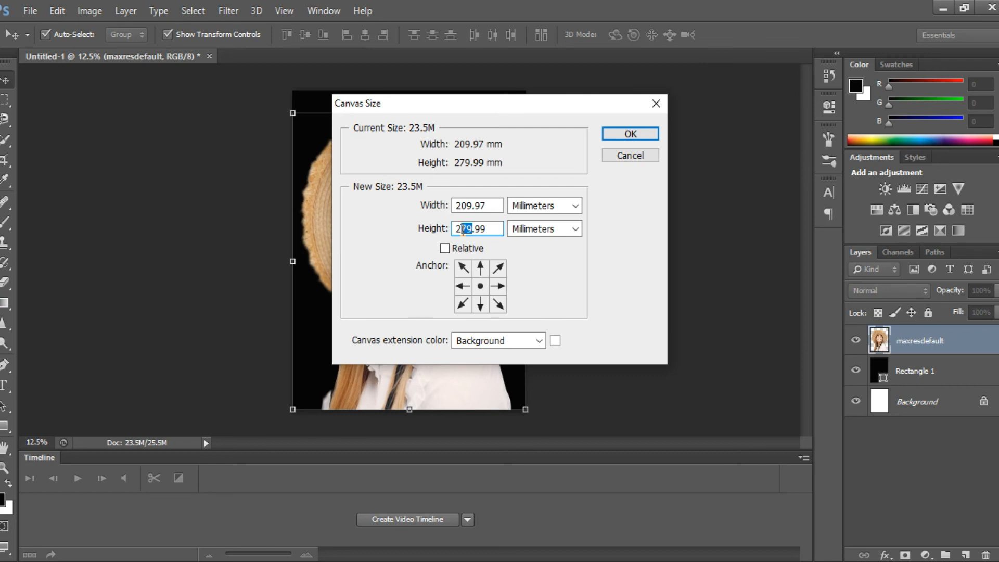
text(65)
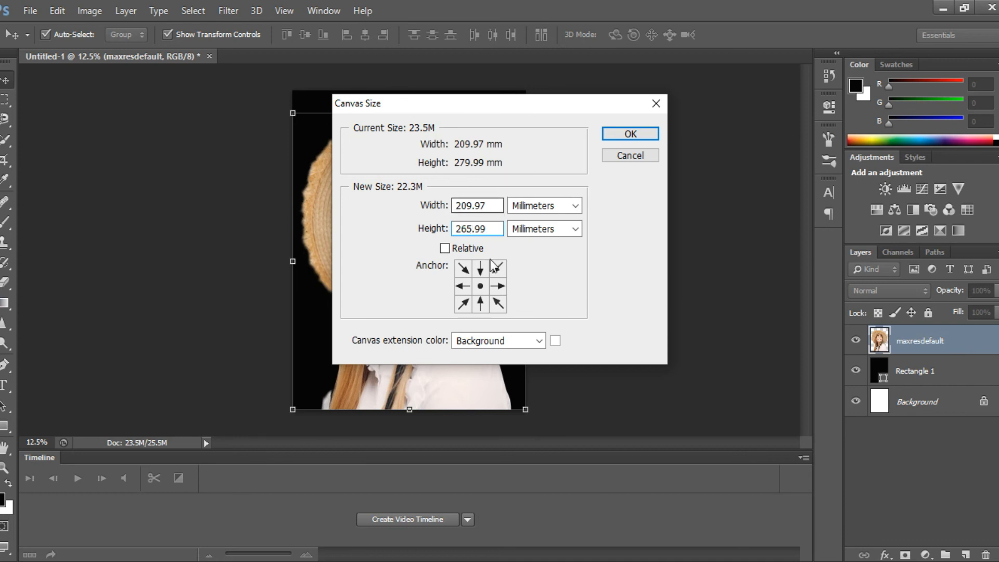
click(650, 135)
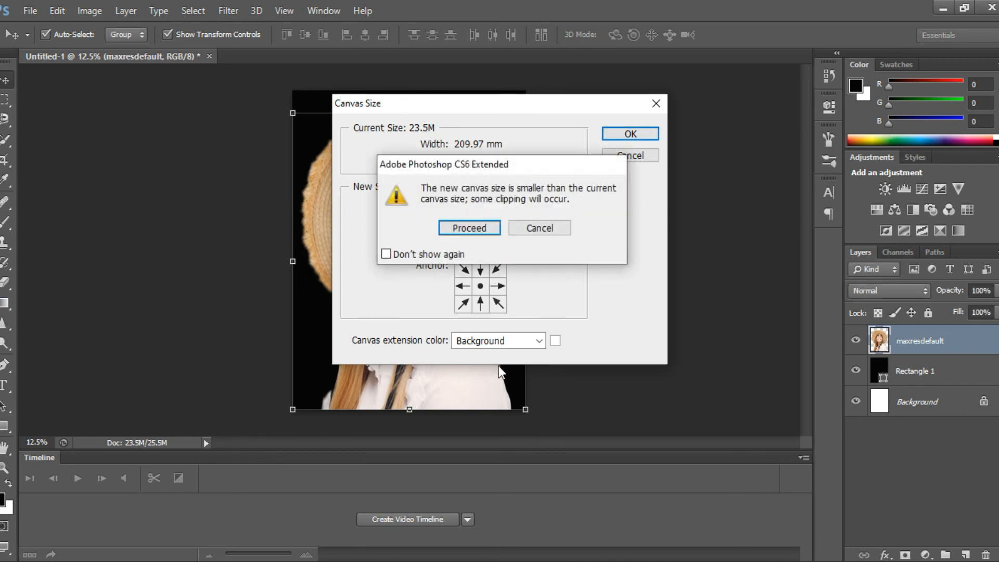
click(494, 233)
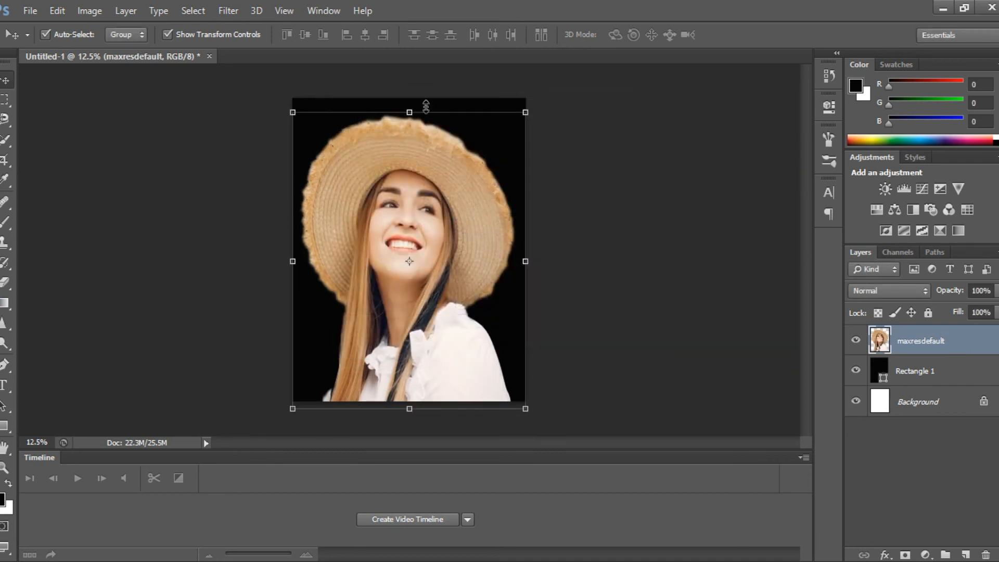
Stretch the portrait slightly taller from its upper edge, keeping its lower edge in place.
drag(411, 107, 411, 100)
key(Return)
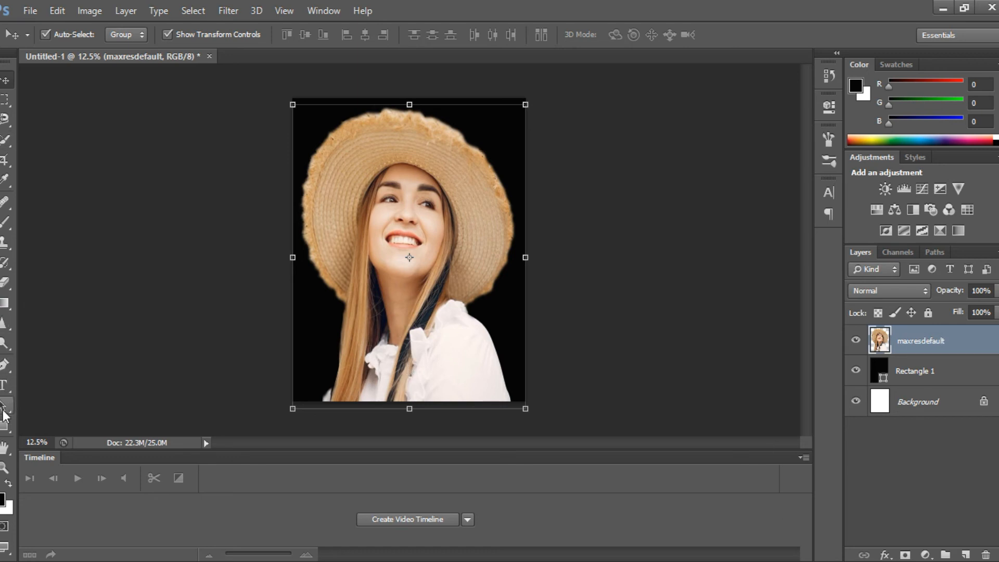
Outline the straw hat's outer brim with a jagged Lasso selection, delete the rough edge pixels outside it and deselect.
click(8, 120)
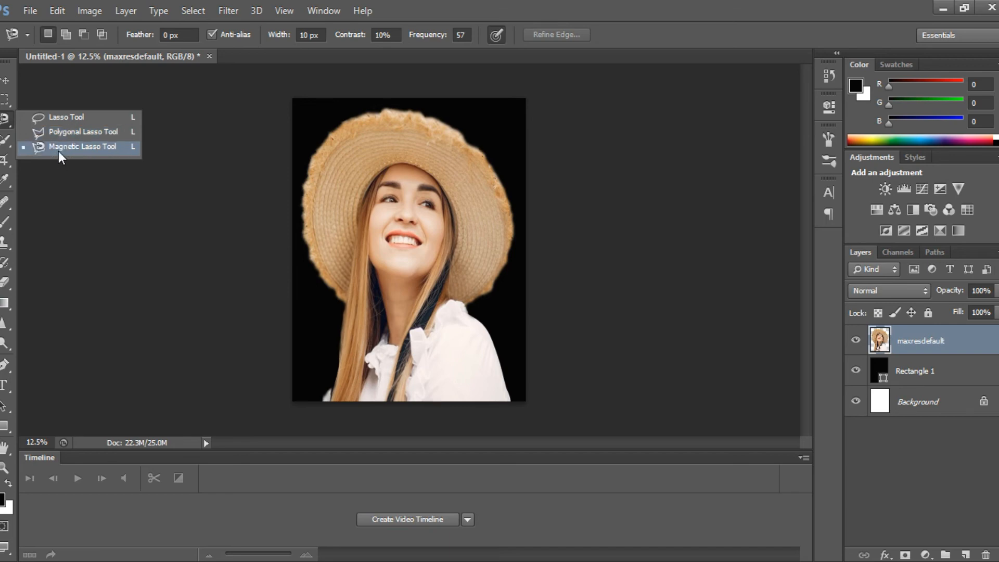
click(63, 122)
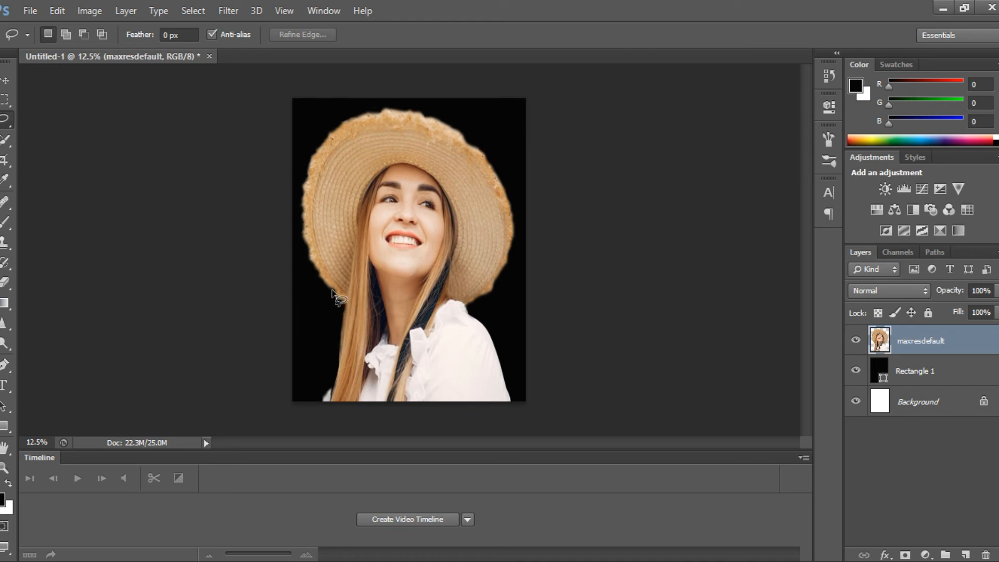
mouse_move(319, 277)
mouse_down()
mouse_move(301, 194)
mouse_move(330, 146)
mouse_up()
mouse_move(370, 114)
mouse_down()
mouse_move(421, 111)
mouse_move(455, 128)
mouse_move(482, 152)
mouse_move(493, 184)
mouse_move(505, 184)
mouse_move(497, 199)
mouse_move(508, 203)
mouse_move(512, 244)
mouse_move(504, 273)
mouse_move(468, 303)
mouse_move(487, 313)
mouse_move(515, 294)
mouse_move(526, 204)
mouse_move(477, 112)
mouse_move(396, 94)
mouse_move(300, 150)
mouse_move(296, 288)
mouse_move(334, 302)
mouse_up()
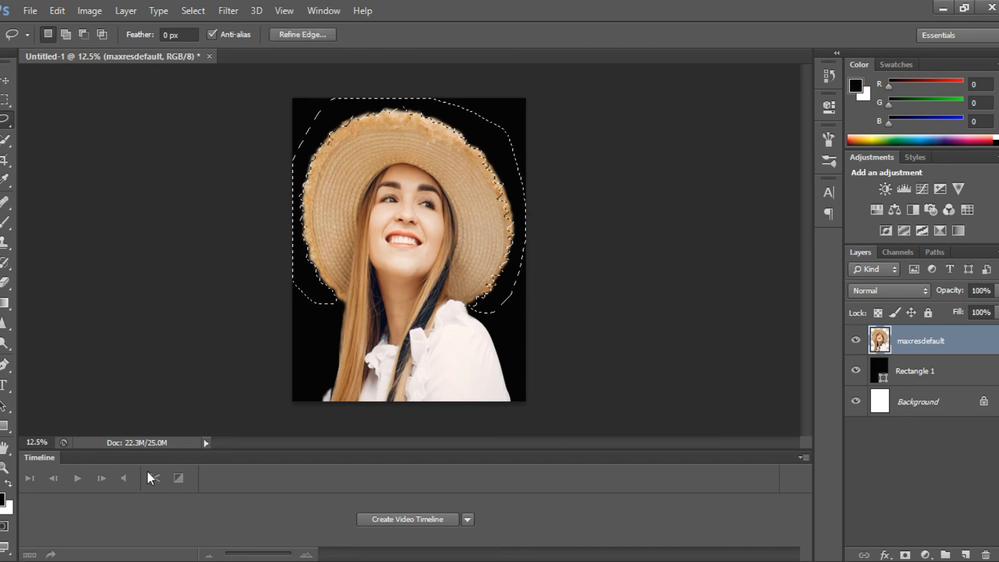
key(Delete)
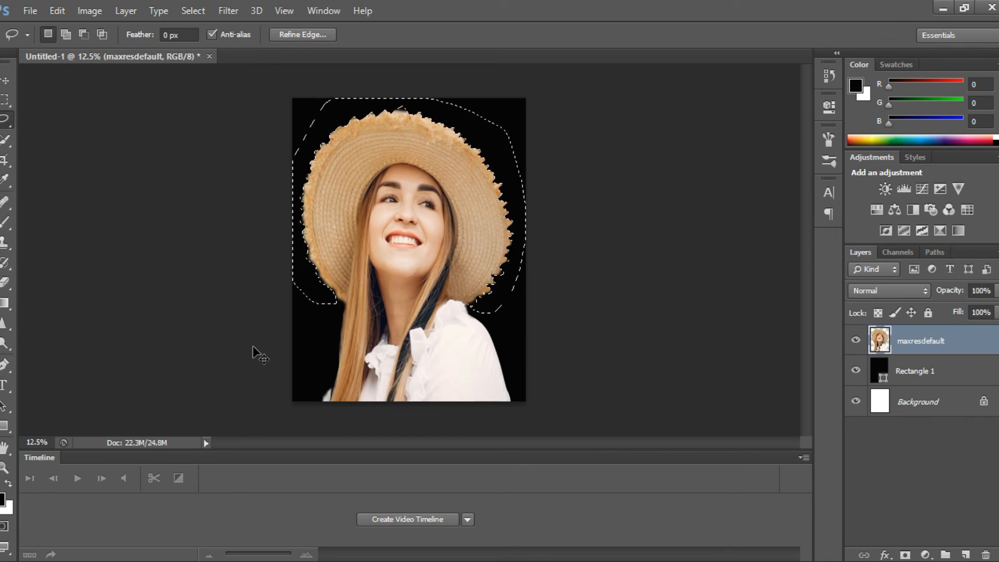
key(ctrl+d)
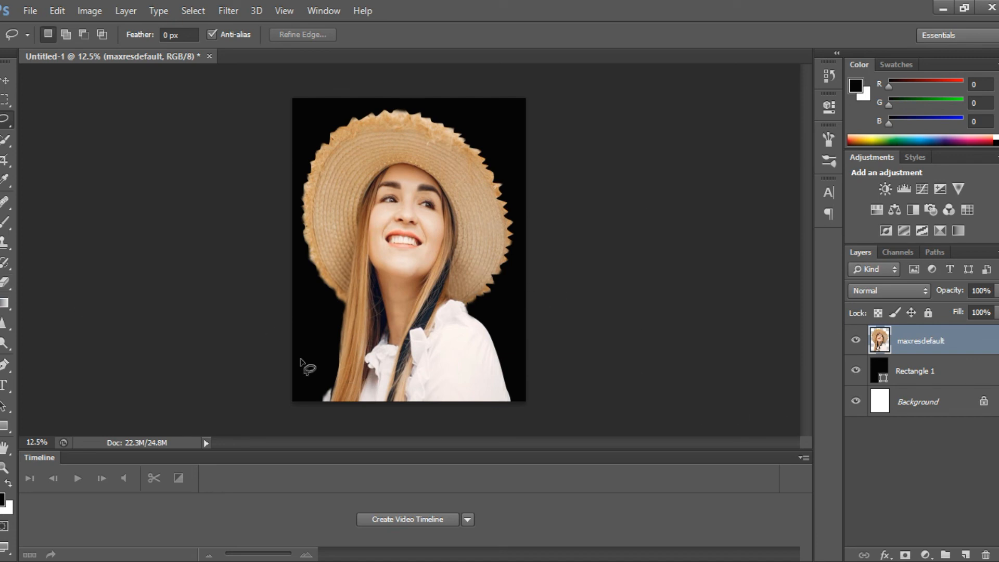
Move the portrait up until its lower edge aligns with the page's bottom edge.
click(6, 82)
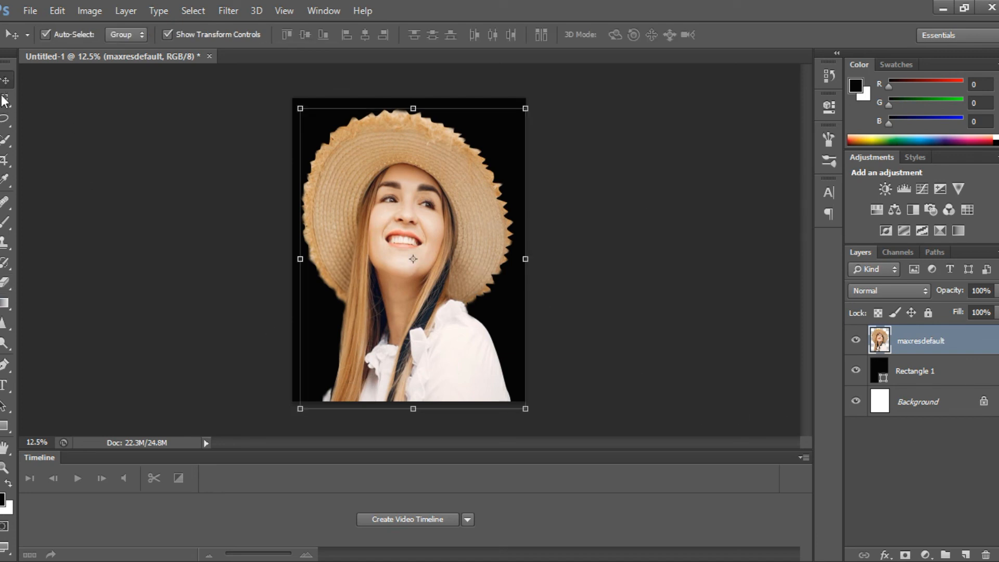
click(523, 168)
click(329, 216)
mouse_move(460, 155)
mouse_down()
mouse_move(479, 177)
mouse_move(456, 158)
mouse_move(465, 155)
mouse_up()
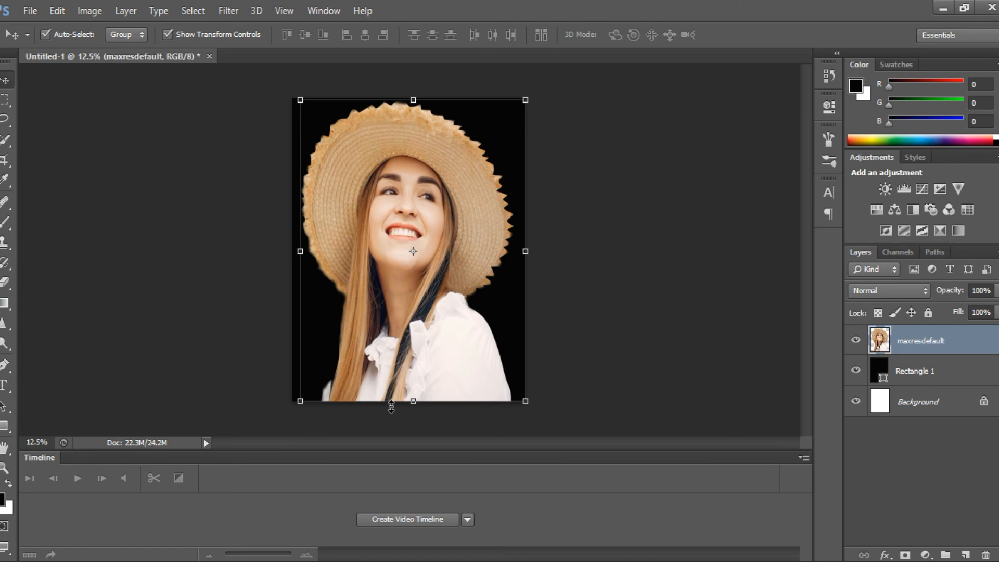
Hide the black Rectangle 1 layer and draw a red-filled rectangle of about 2544 × 3214 px covering the whole page.
click(856, 370)
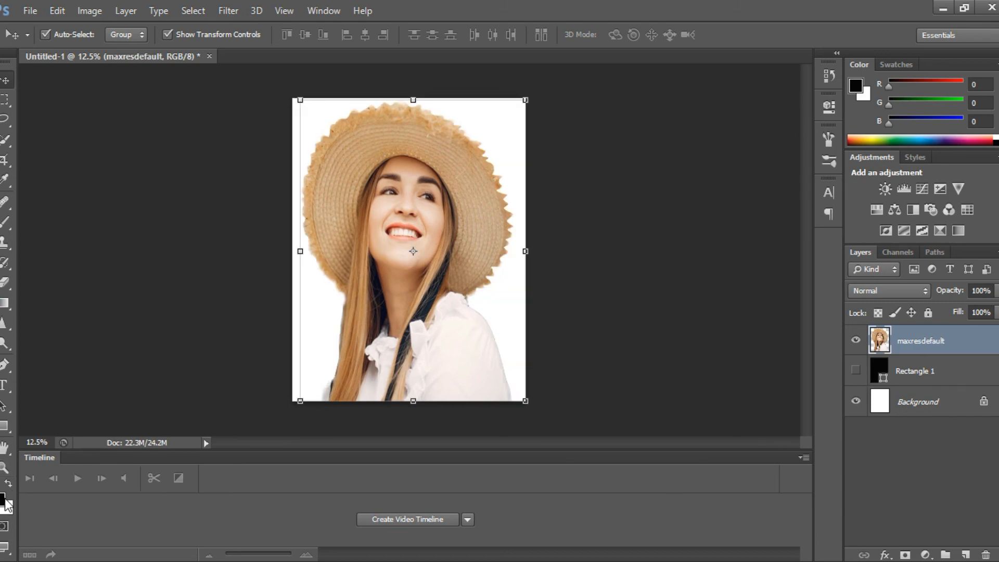
click(7, 424)
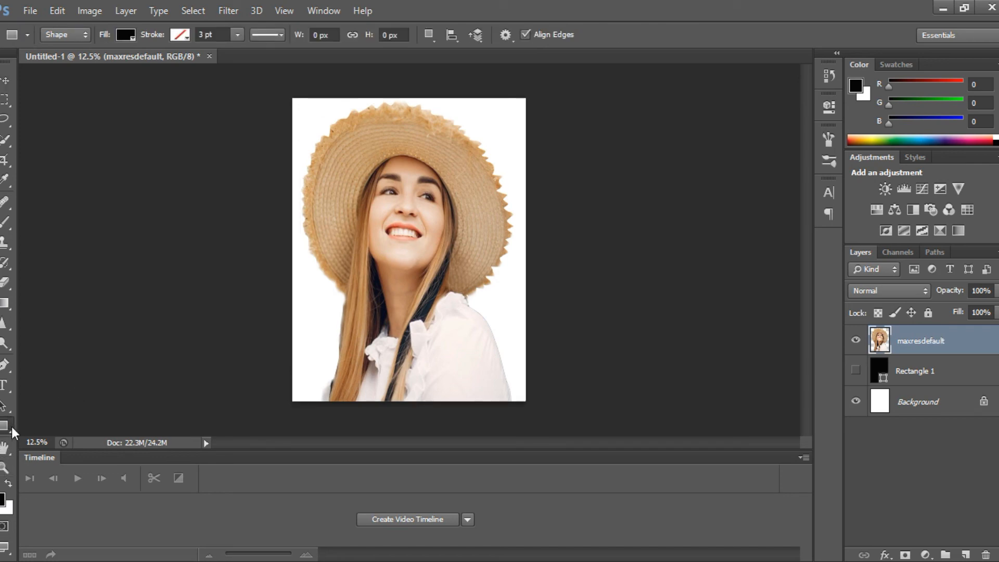
click(128, 35)
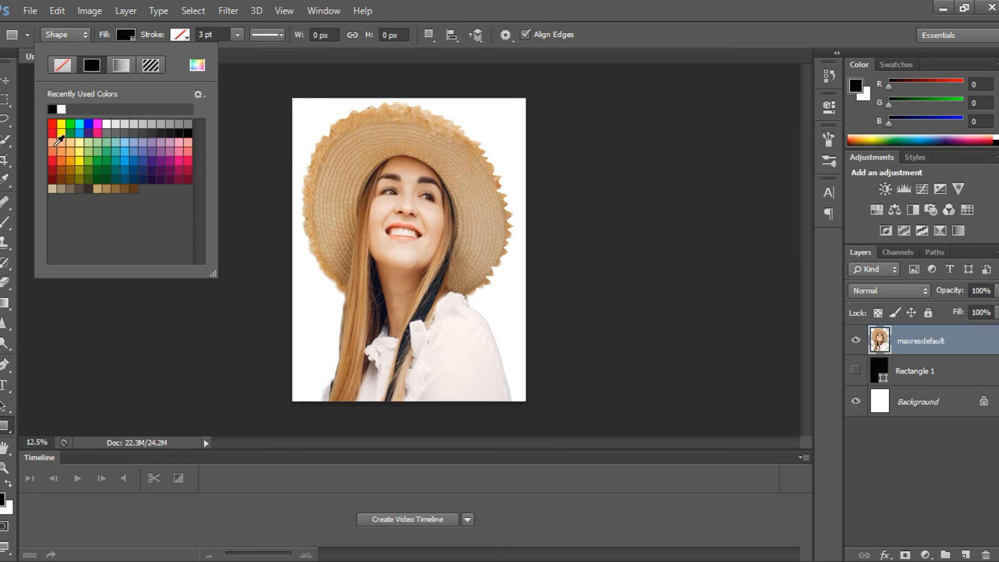
click(54, 123)
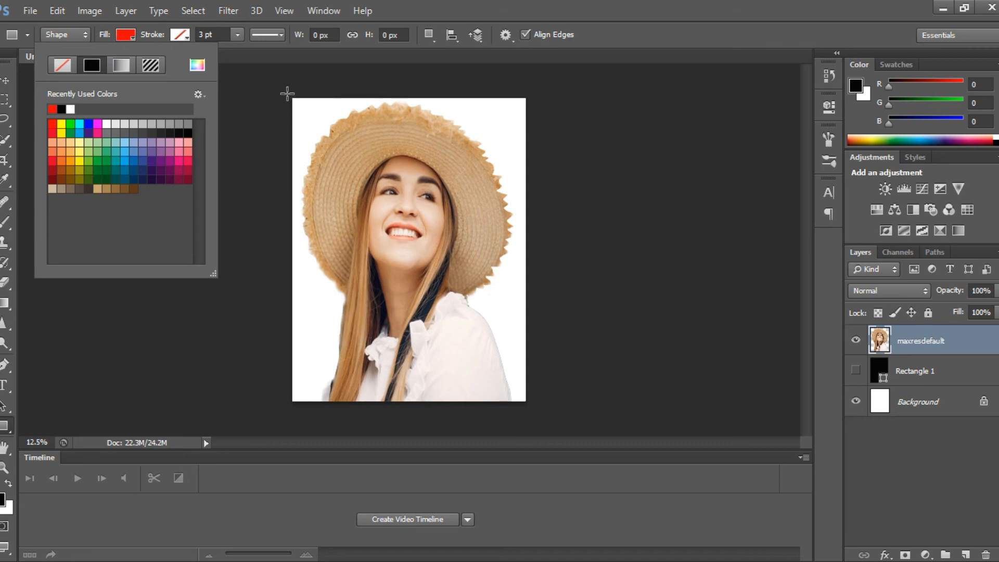
drag(290, 96, 529, 404)
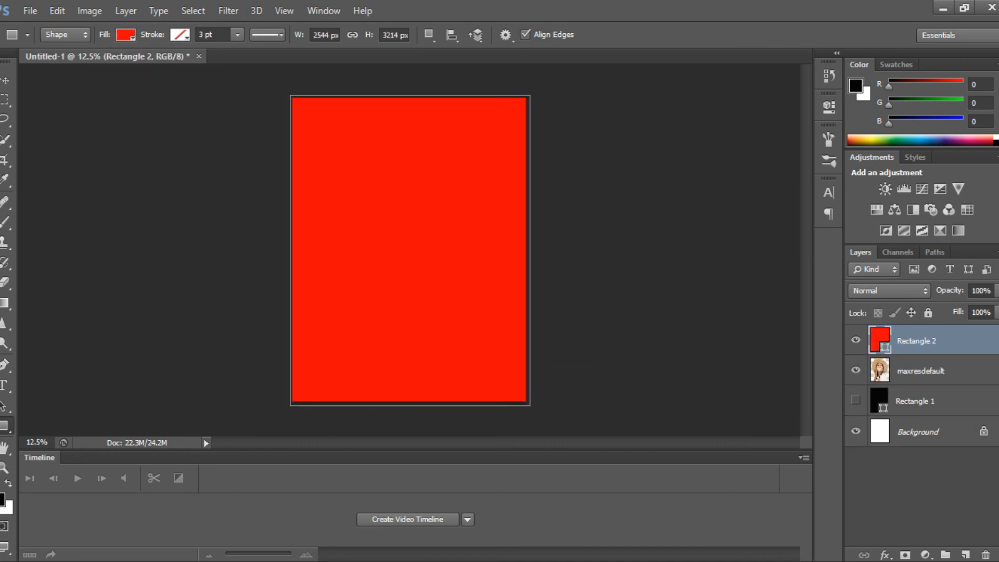
Move the maxresdefault portrait layer above the red rectangle in the layer order.
key(v)
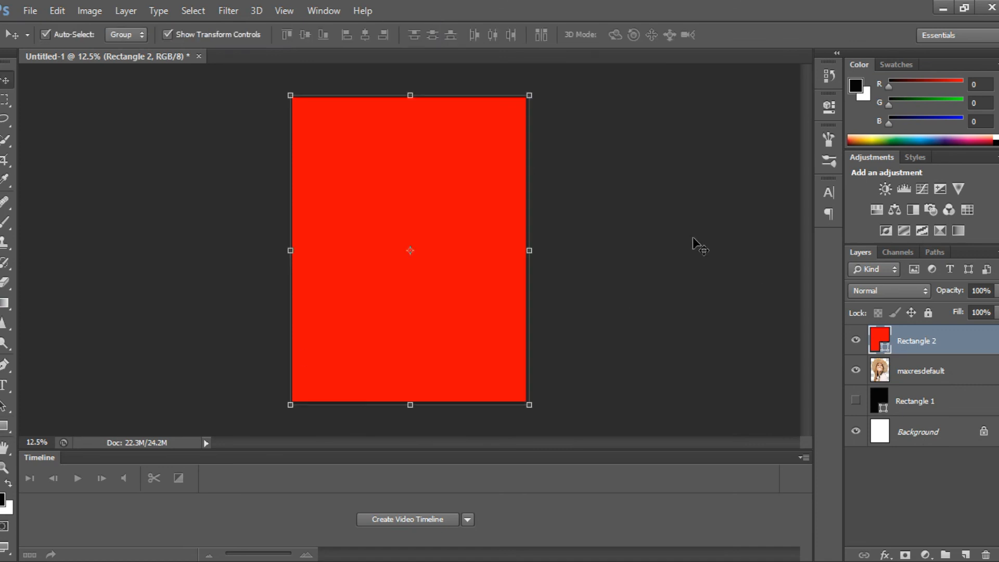
click(929, 370)
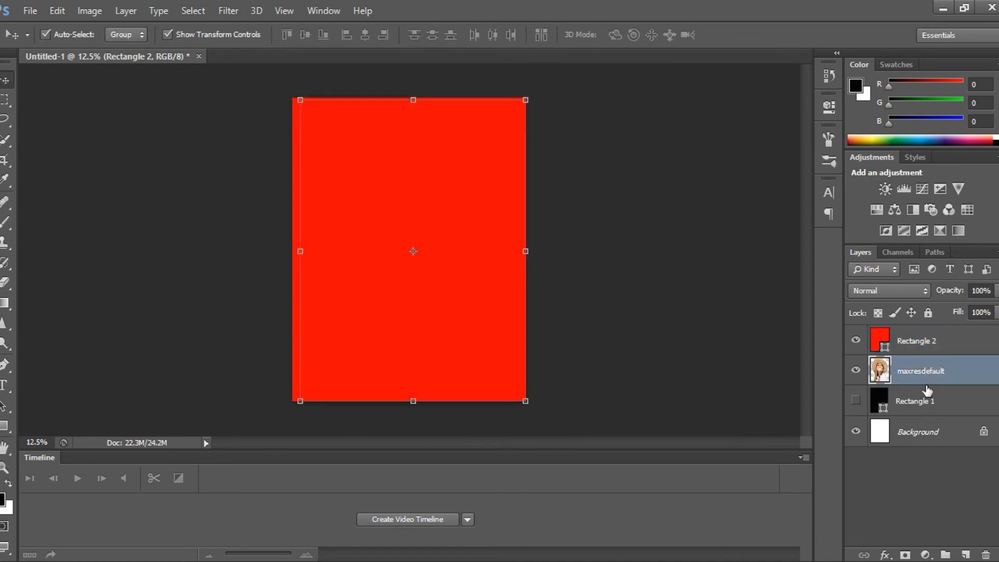
drag(929, 371, 926, 327)
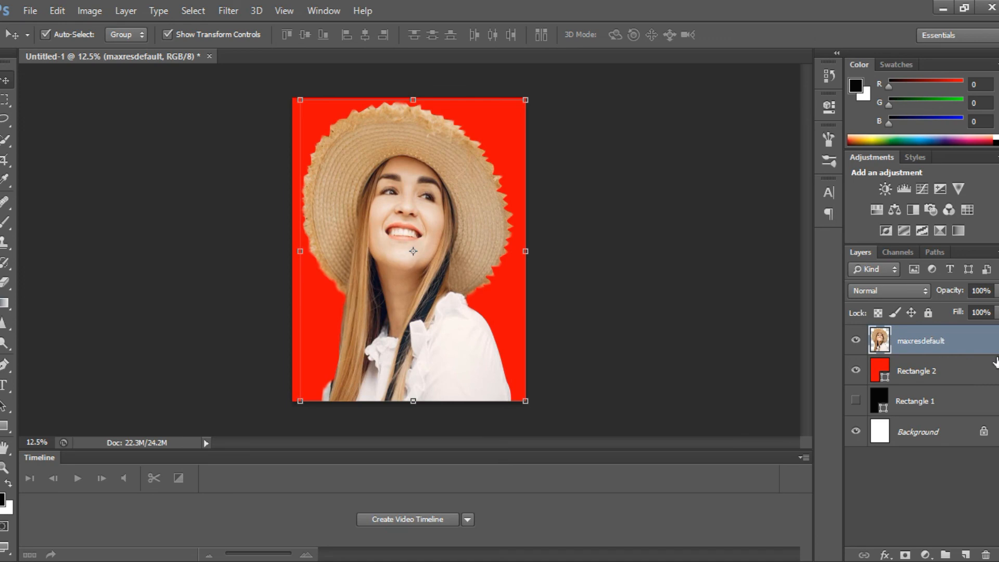
Save a copy of the design to the Desktop as the JPEG "photo edit", with quality 8 and the Progressive format with 3 scans.
click(33, 11)
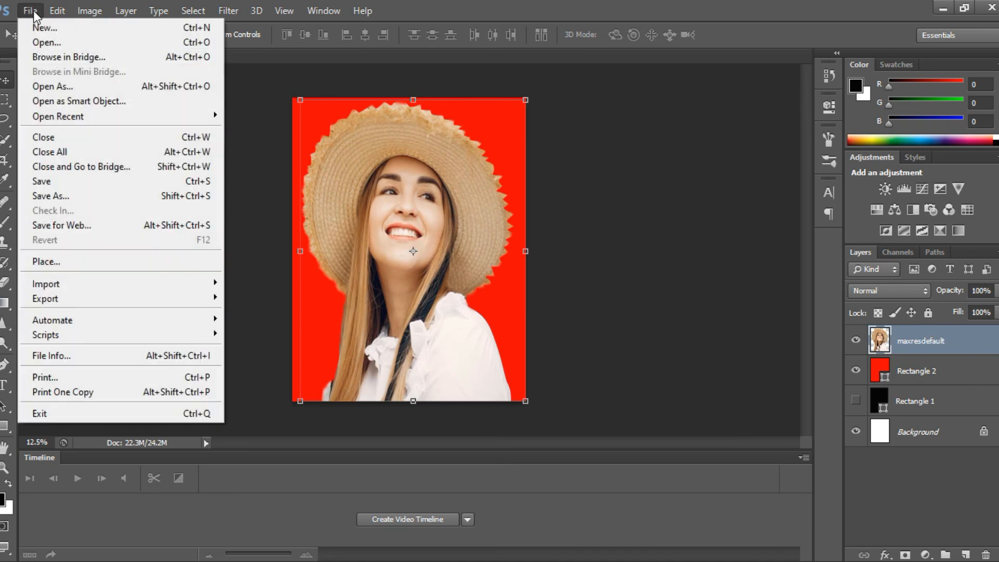
click(267, 202)
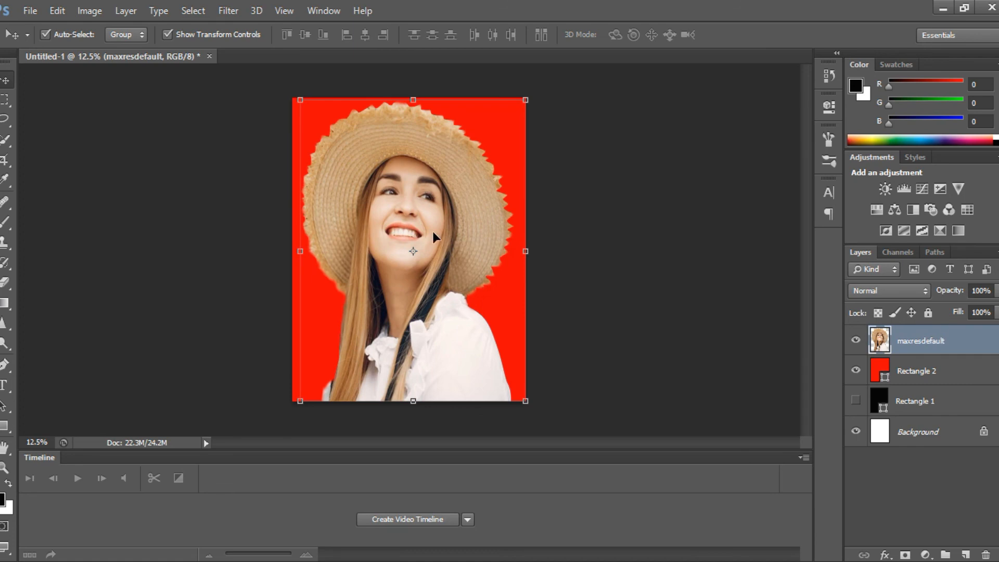
click(32, 11)
click(57, 194)
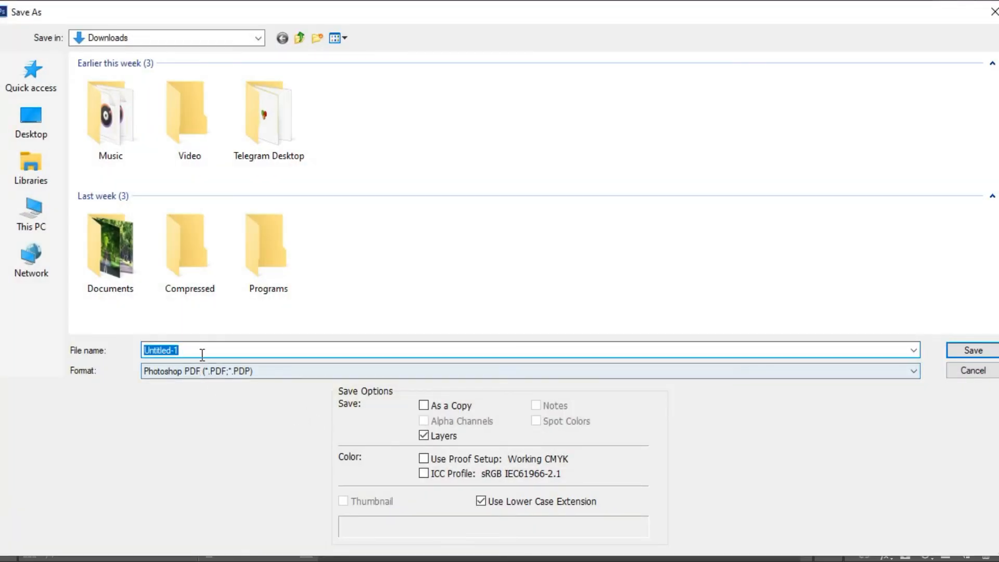
text(ph)
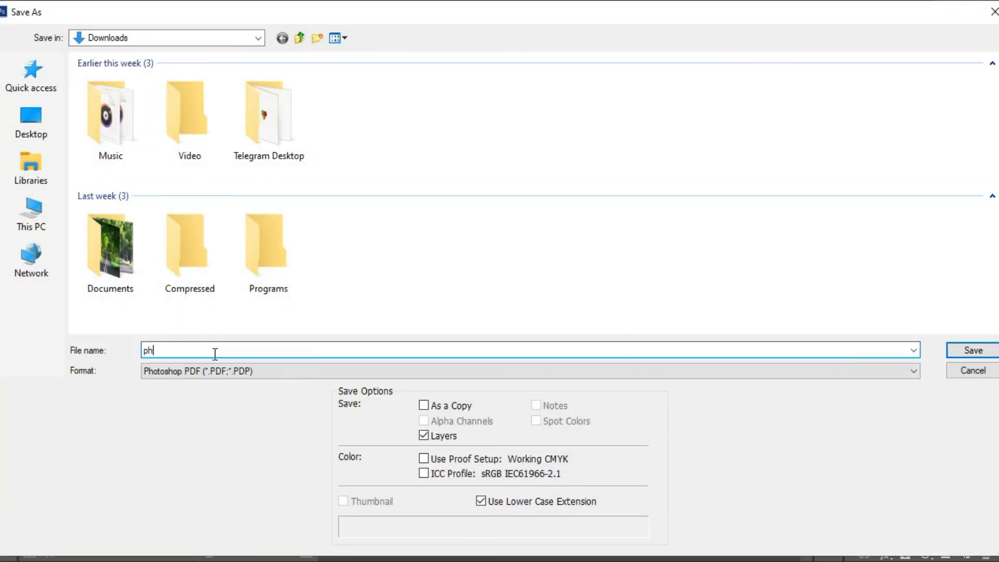
text(oto edit)
click(238, 371)
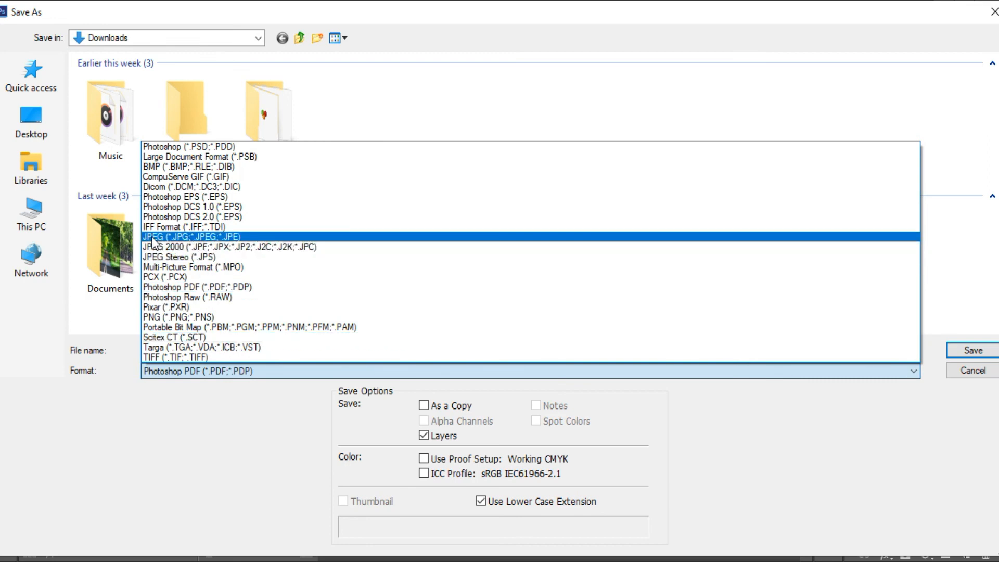
click(244, 237)
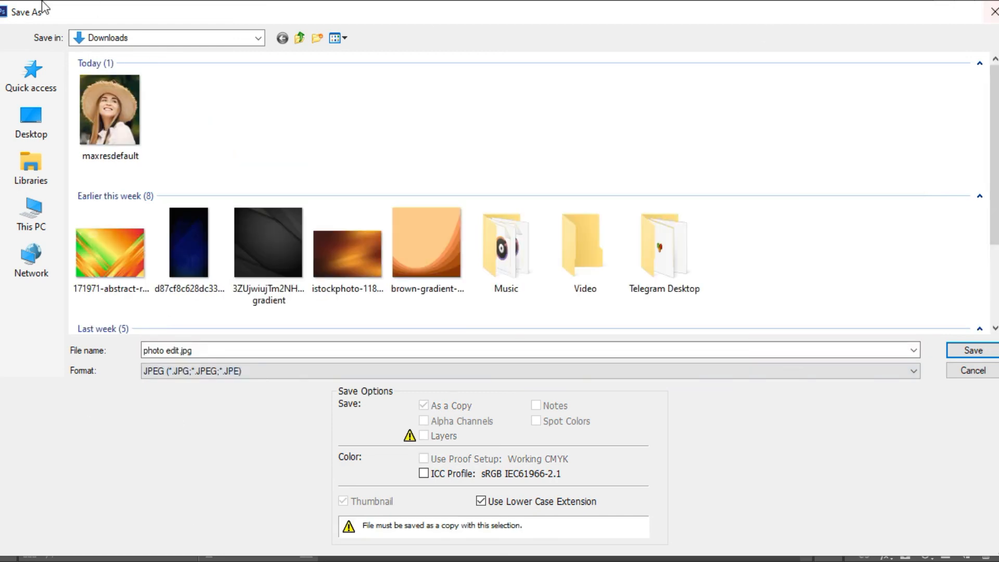
click(54, 120)
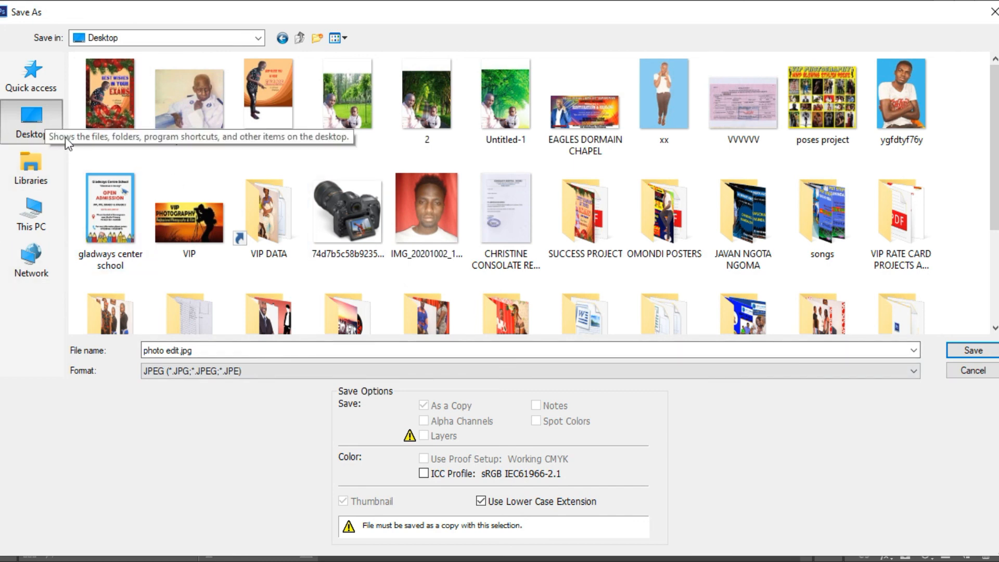
click(969, 351)
click(584, 143)
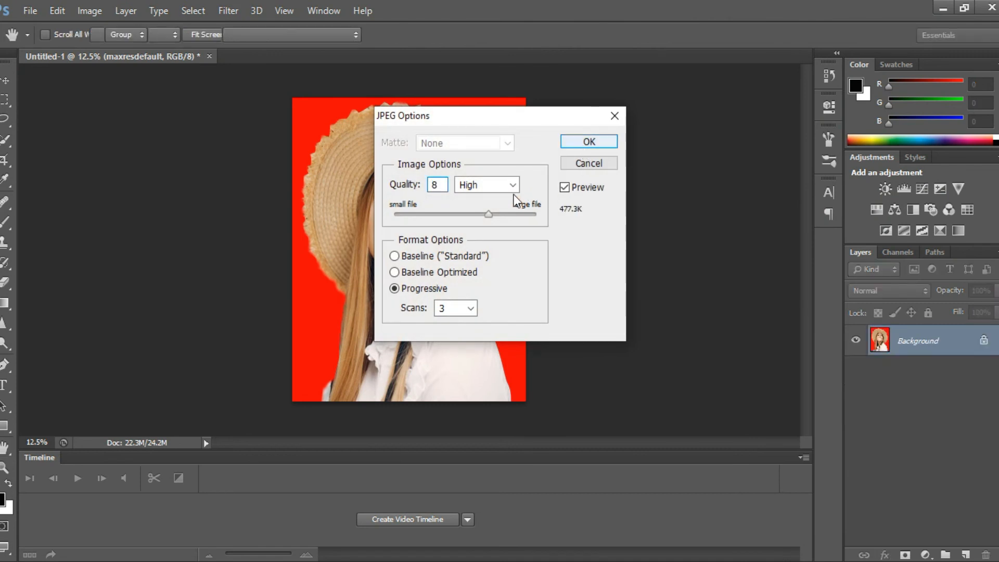
Minimise the open windows and open the exported "photo edit" image from the desktop to view it.
click(942, 8)
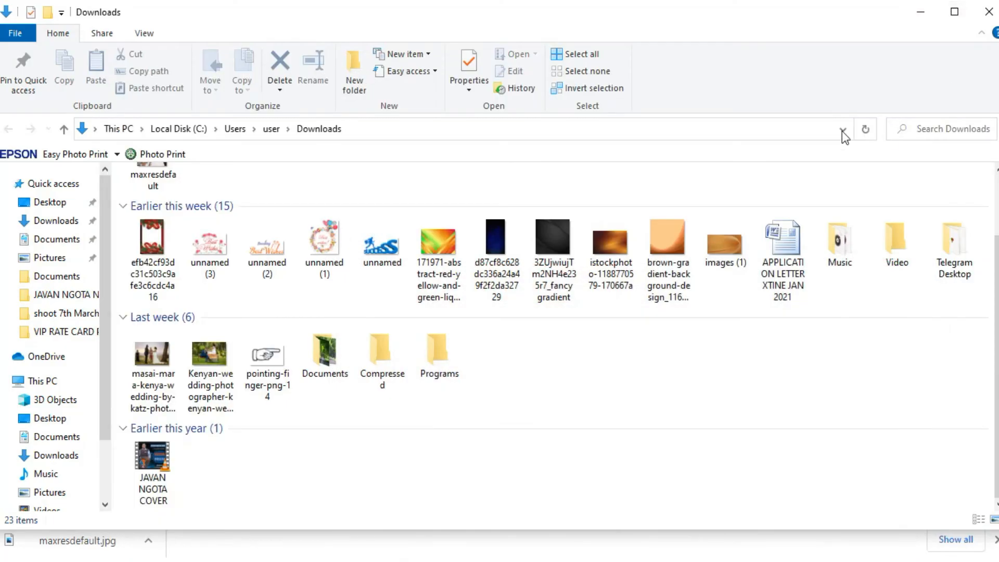
click(919, 11)
click(929, 14)
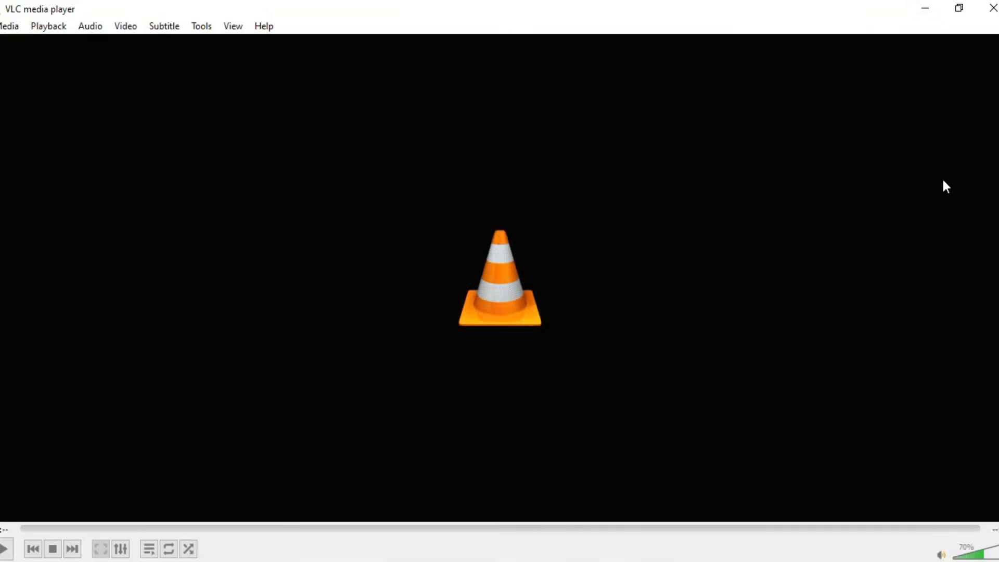
click(931, 8)
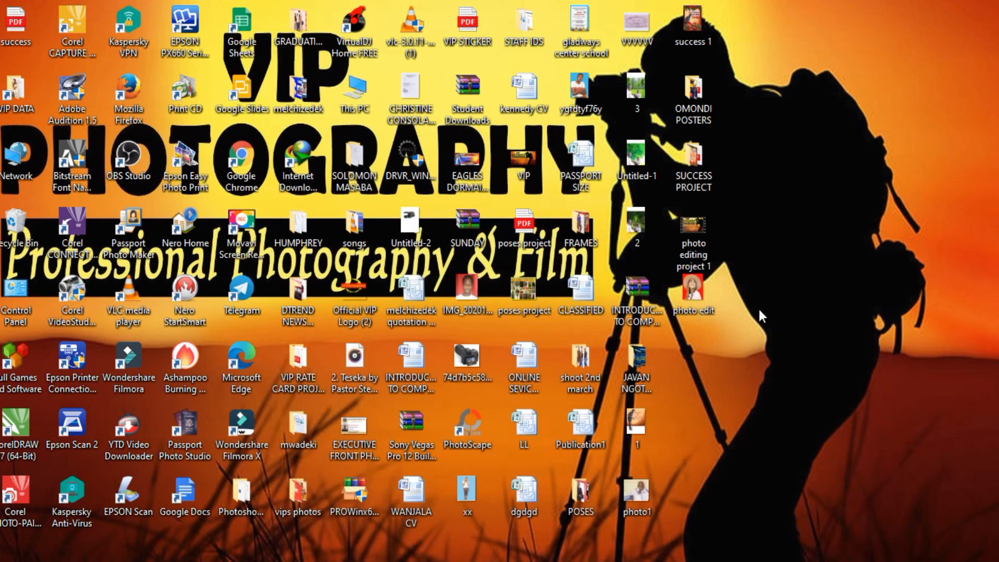
double_click(705, 298)
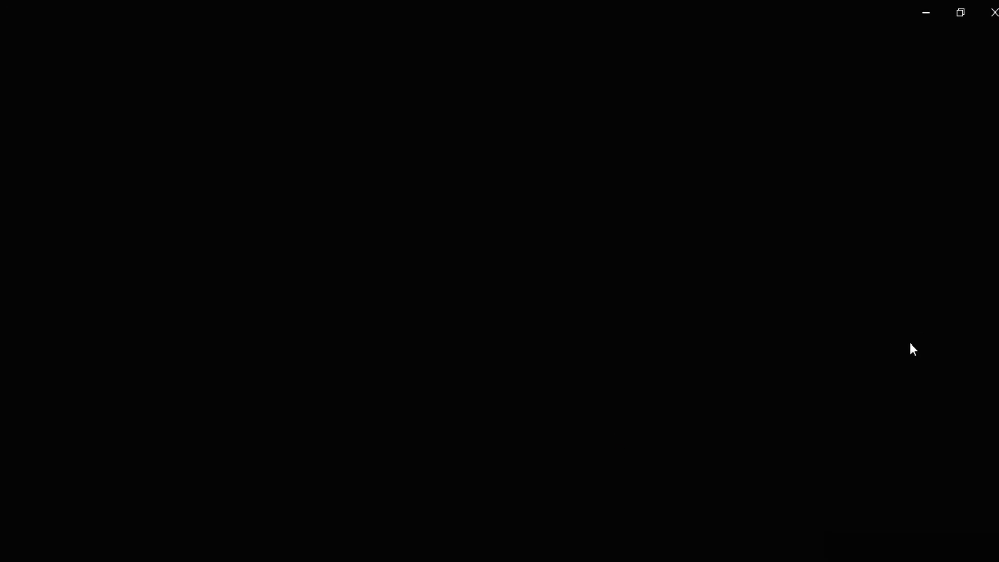